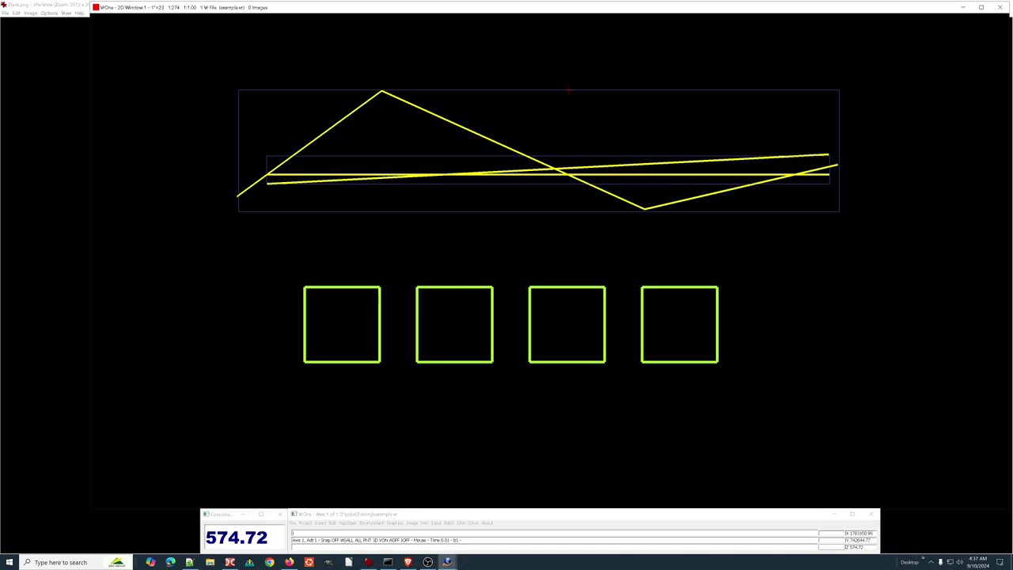
Display the point markers on all lines in the 2D window and save the window view
key(ctrl+a)
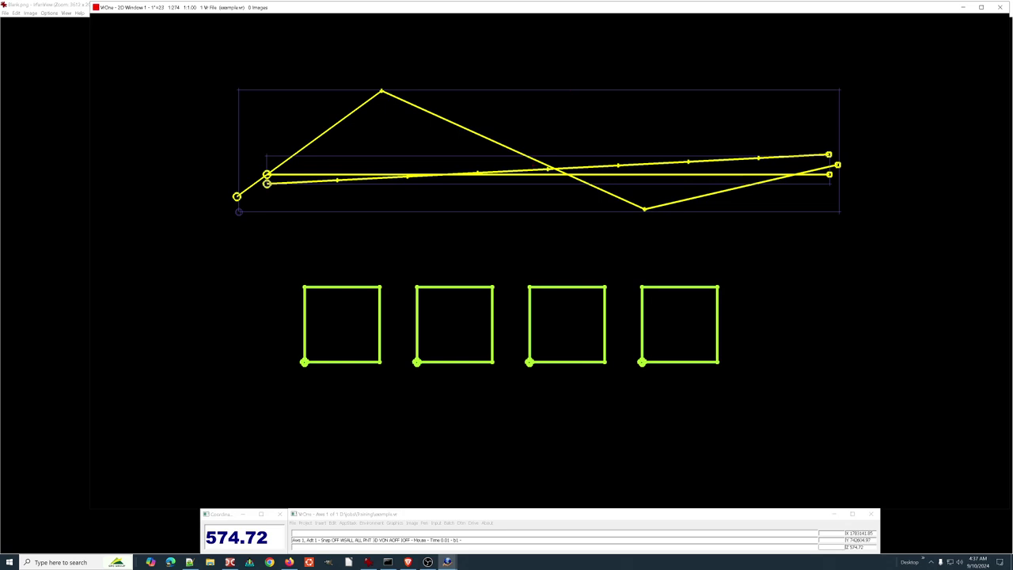
key(Return)
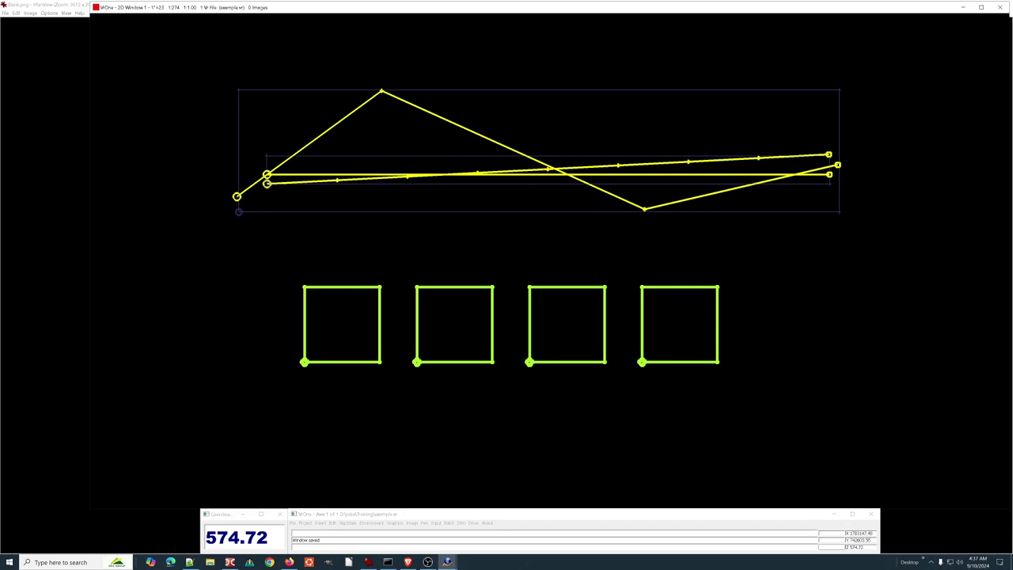
Identify the sloped DTM break line in line editing, check its points, and leave the edit function
scroll(551, 171, up, 1)
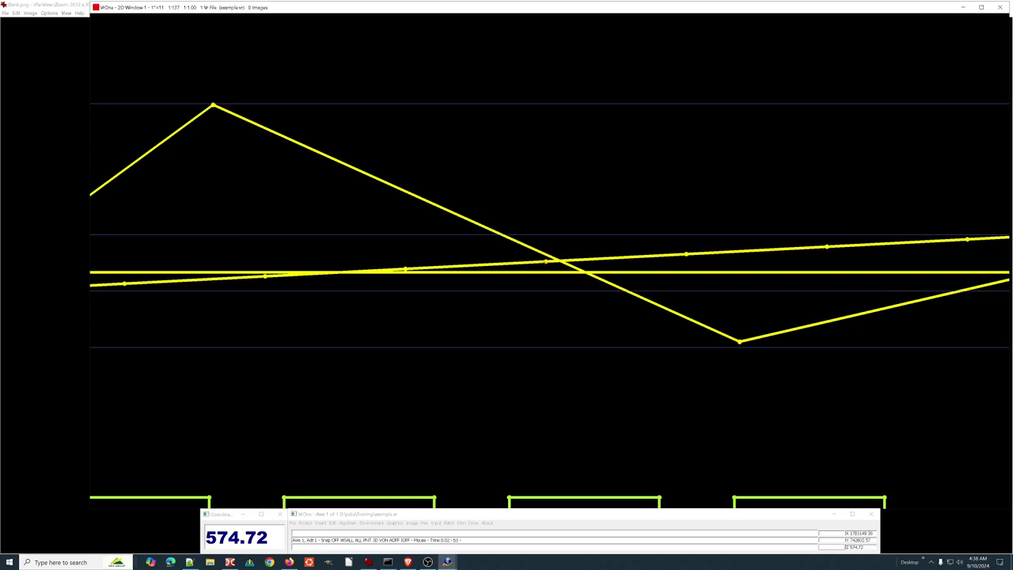
key(e)
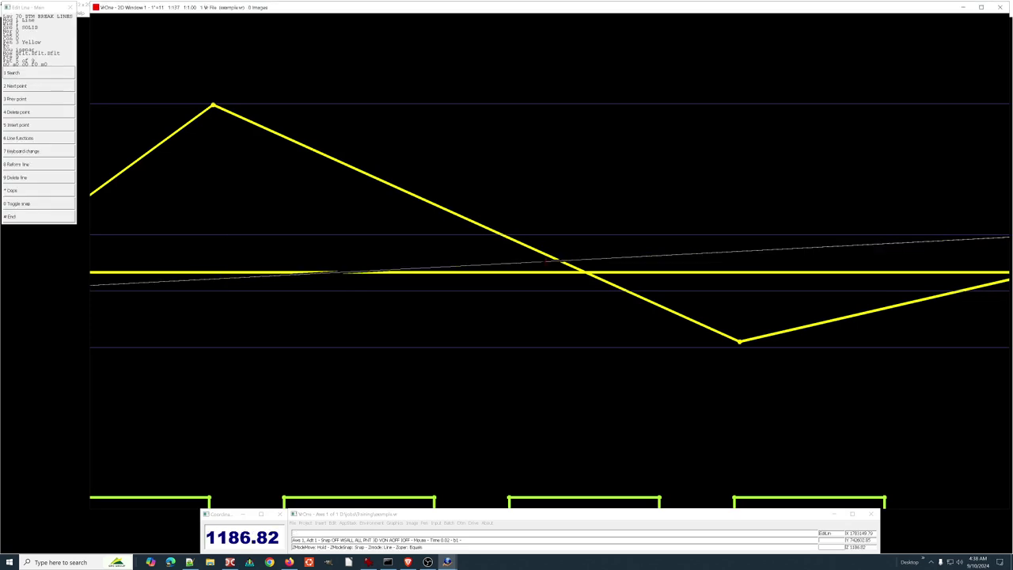
key(2)
key(numbersign)
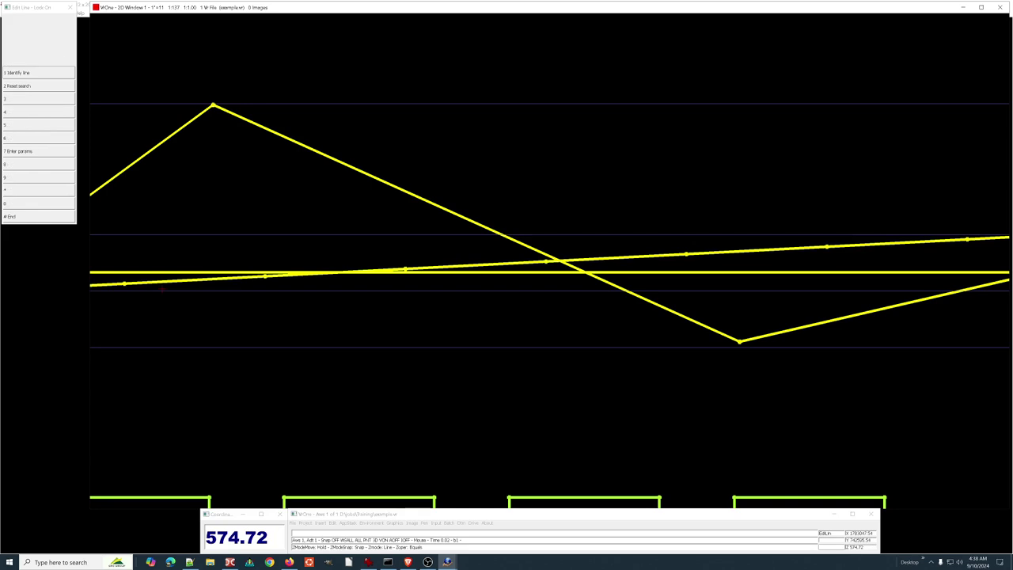
key(1)
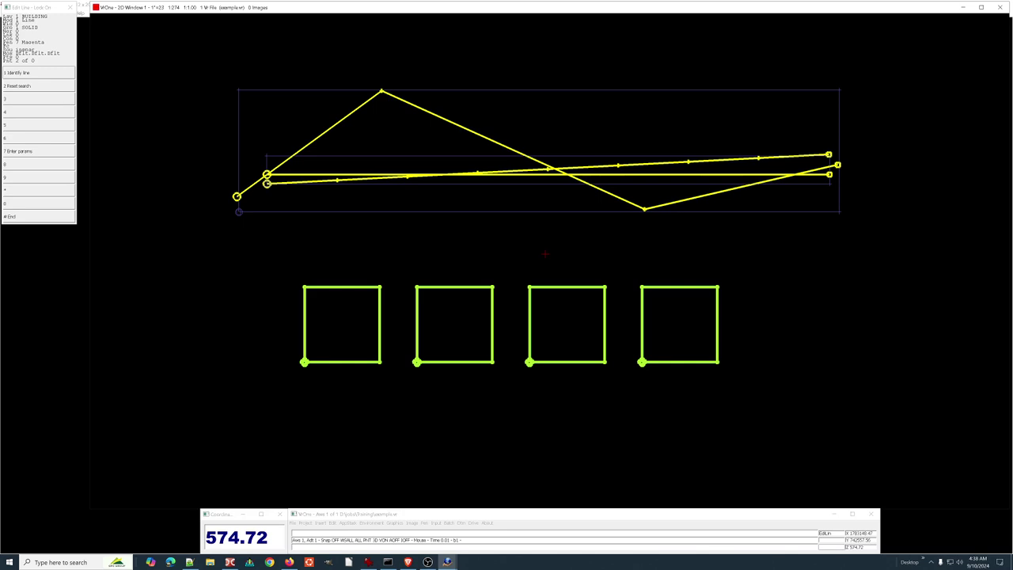
key(Escape)
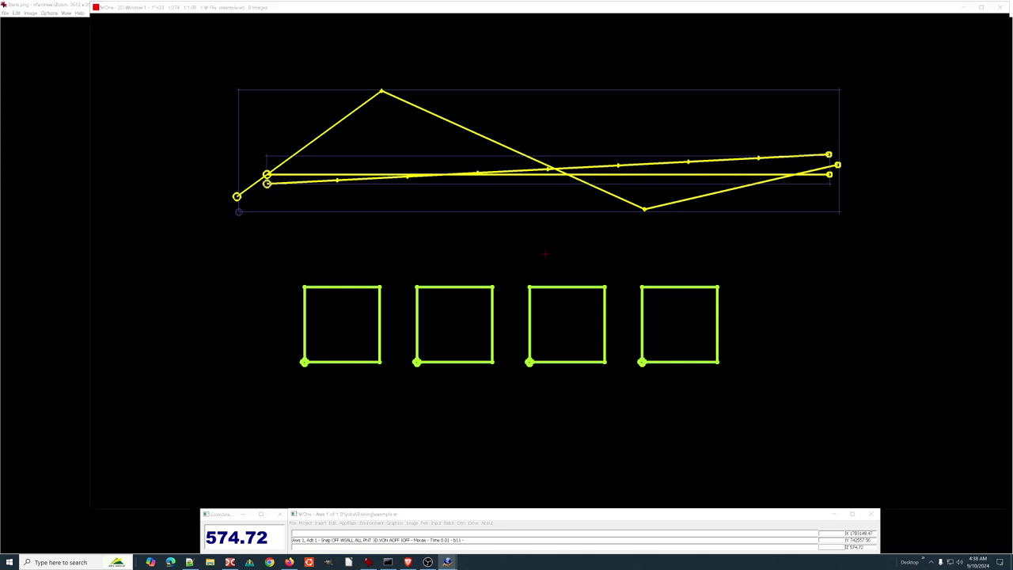
Start inserting a line on layer 103 UPDATE LIMITS and set snapping to All with search mode Closest line point
key(Insert)
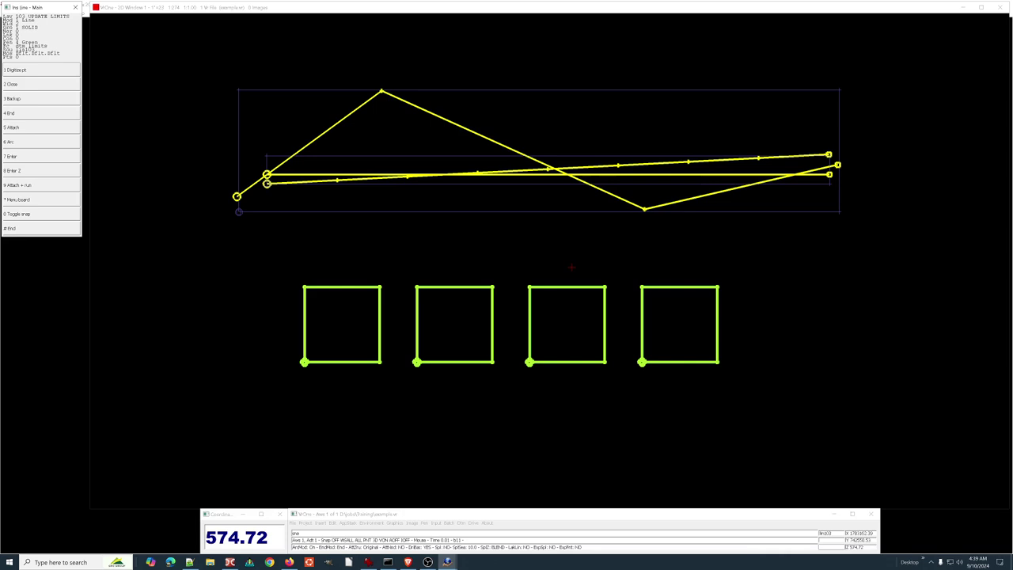
key(slash)
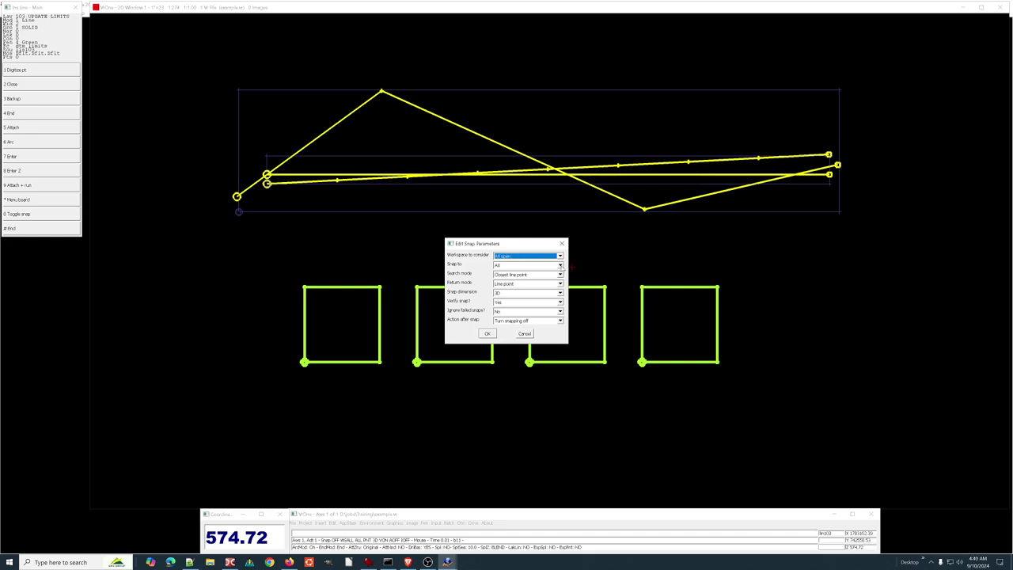
click(561, 265)
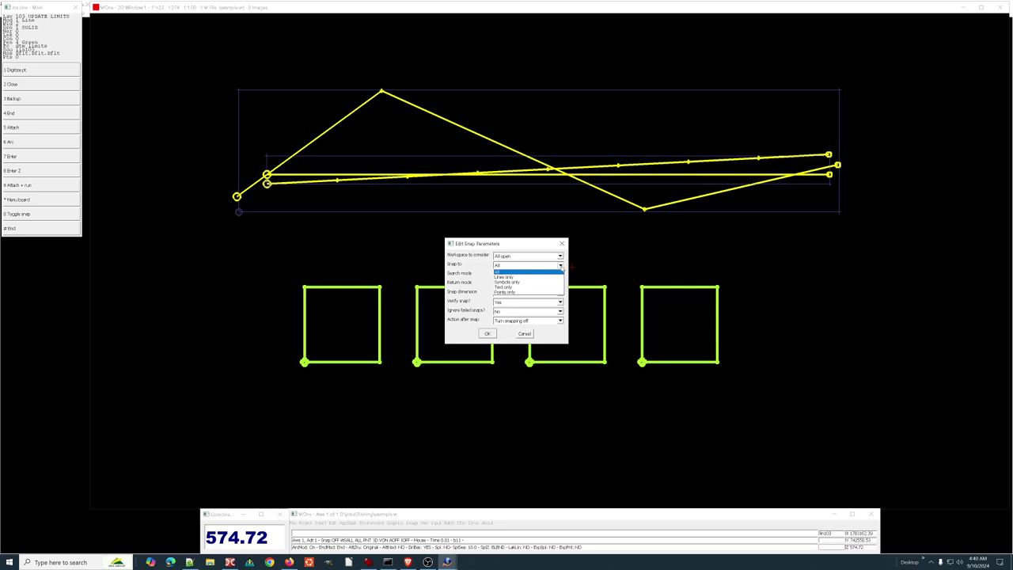
click(508, 272)
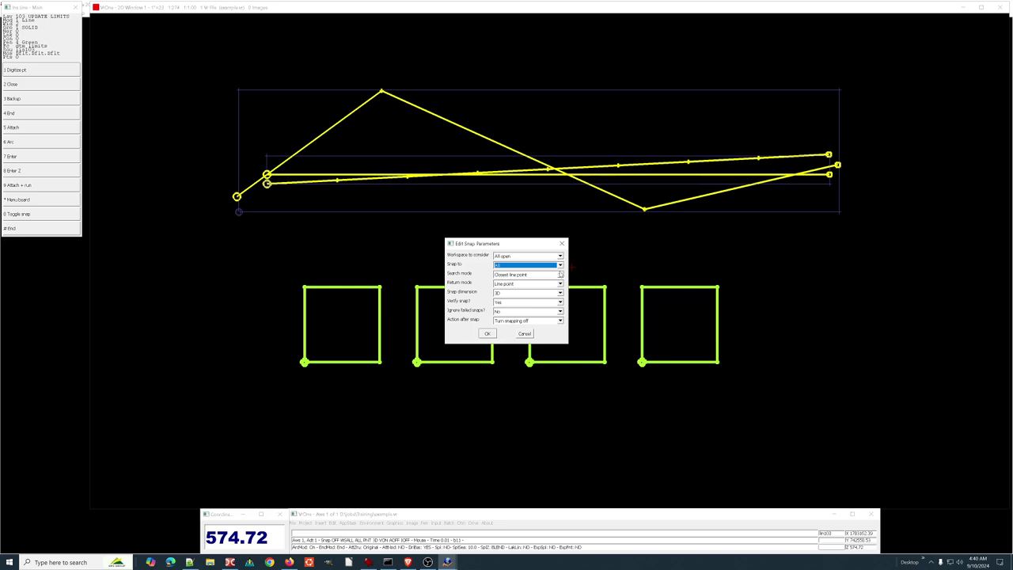
click(560, 275)
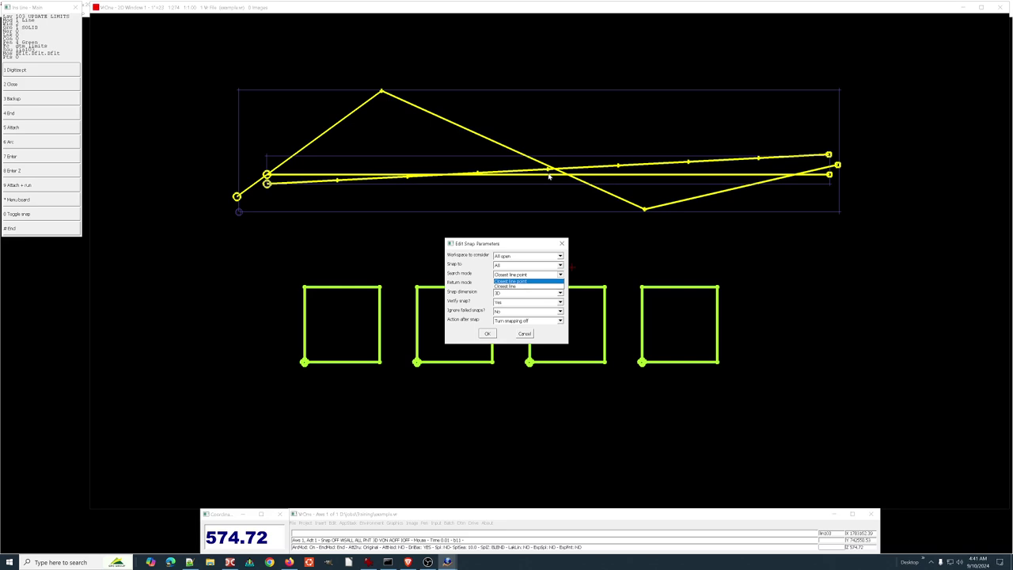
click(499, 246)
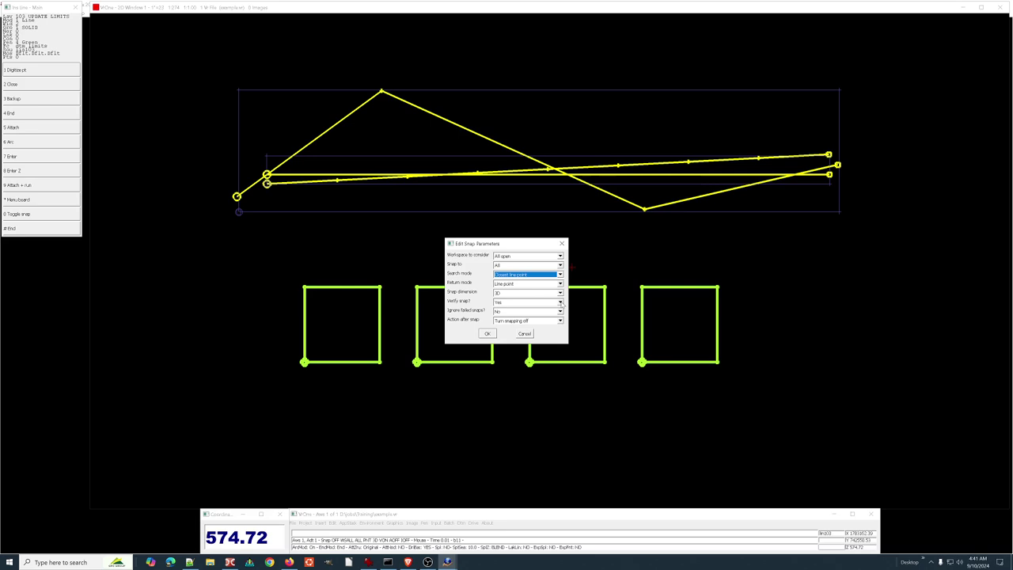
Set snap verification to Yes, action after snap to Turn snapping off, and return mode to Line point, and accept the snap parameters
click(560, 302)
click(561, 304)
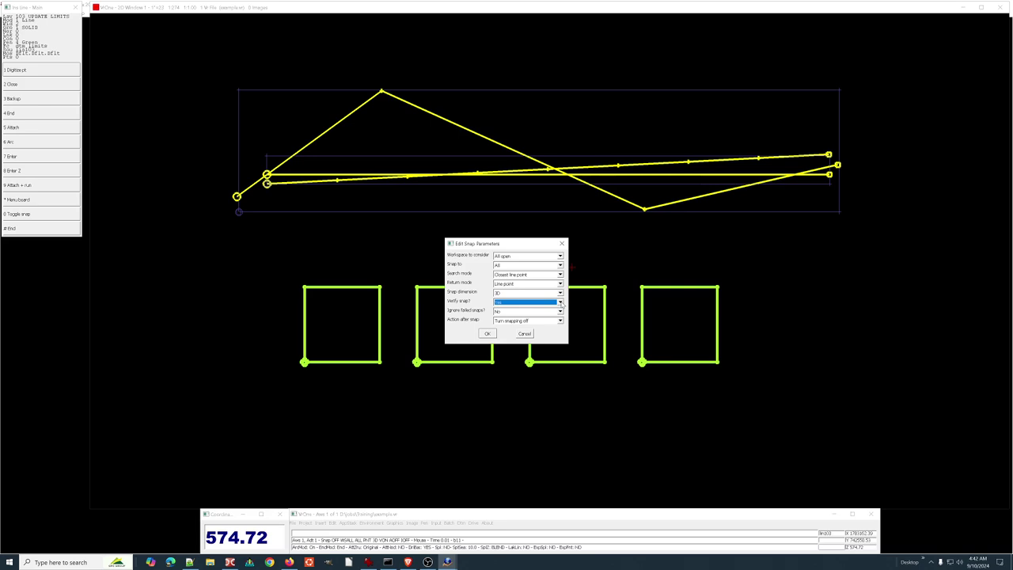
click(560, 321)
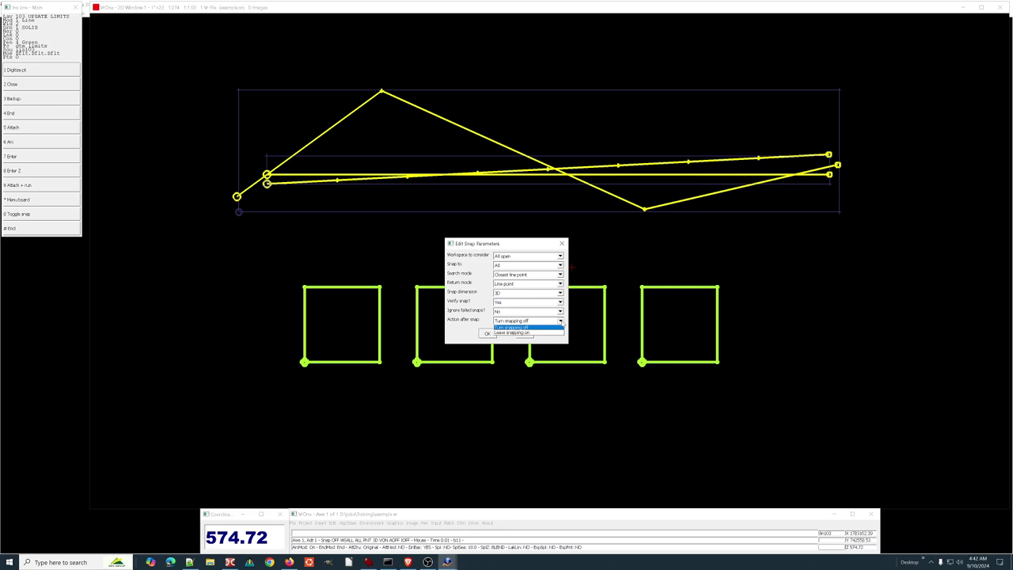
click(503, 326)
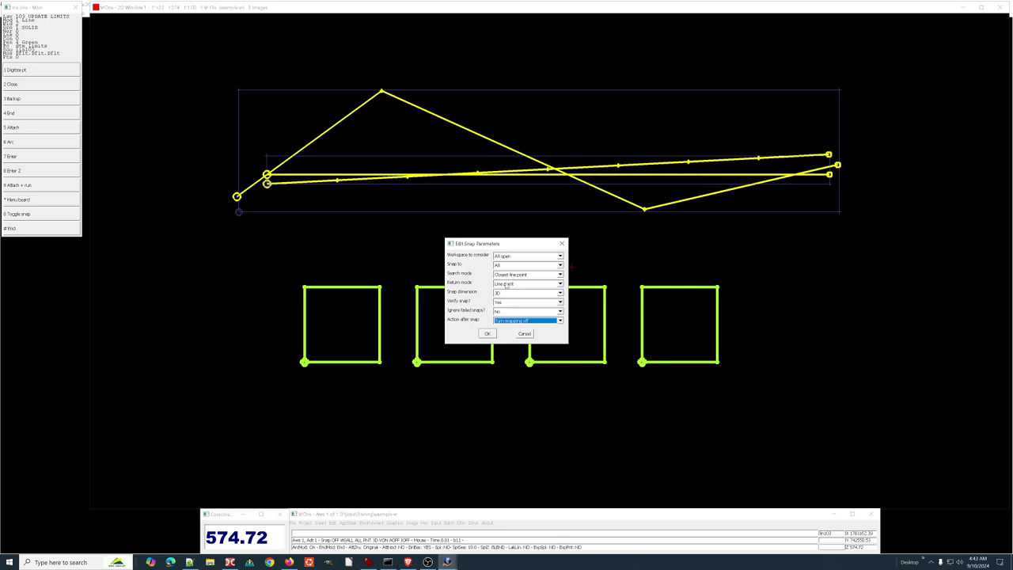
click(506, 286)
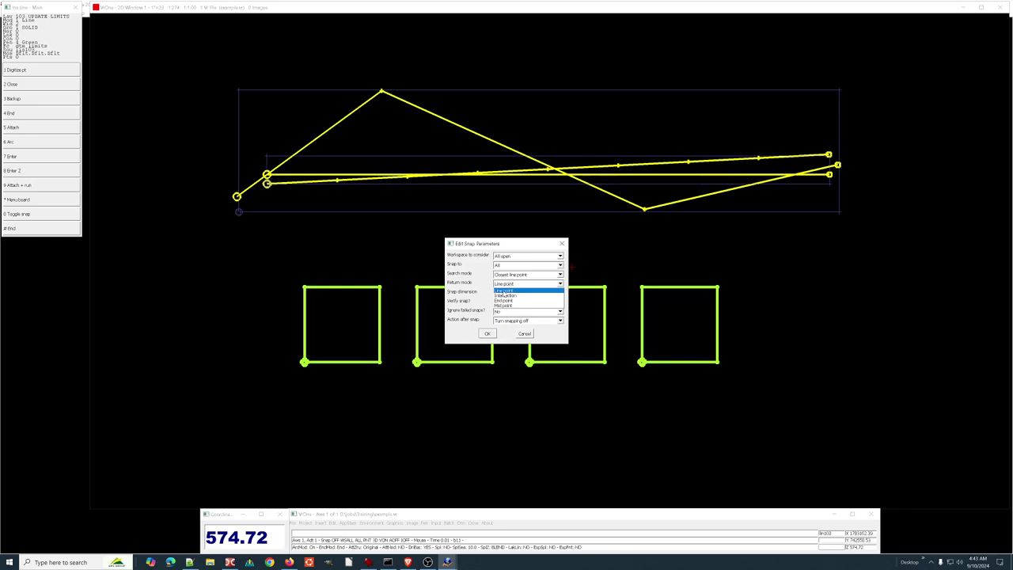
click(474, 292)
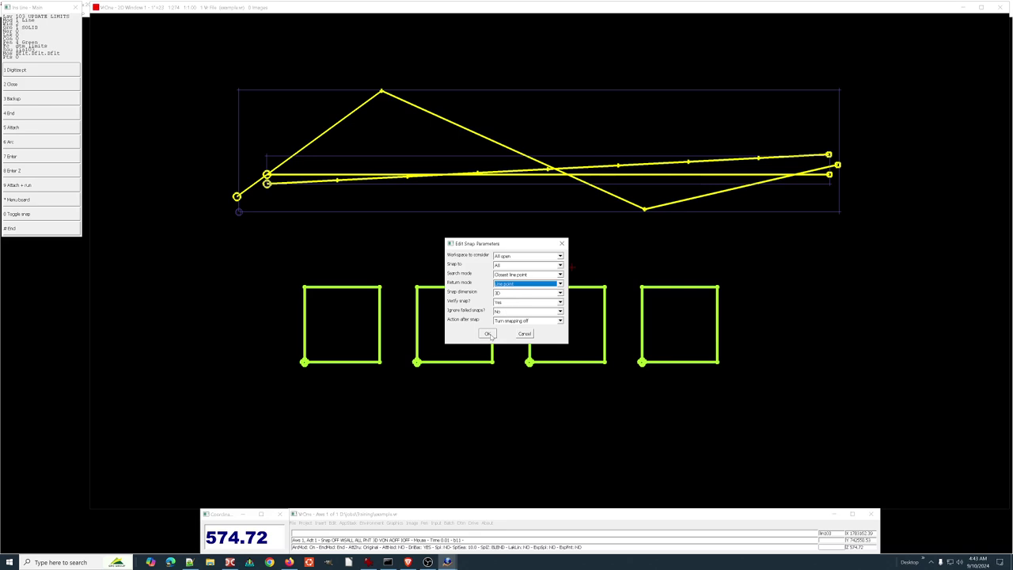
click(488, 333)
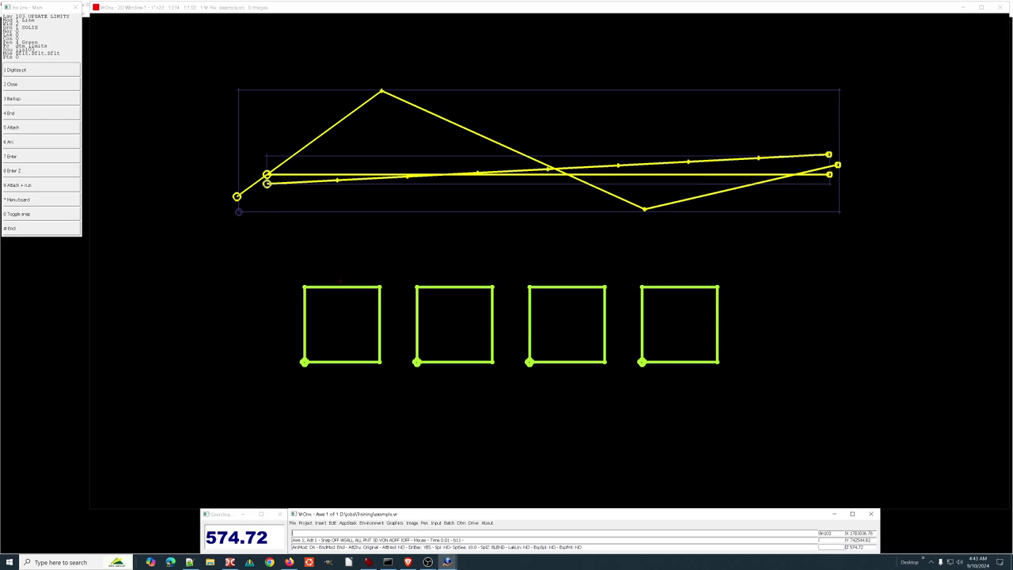
Enable snapping and start the new line at the lower-right corner of the leftmost square, accepting the snap
key(0)
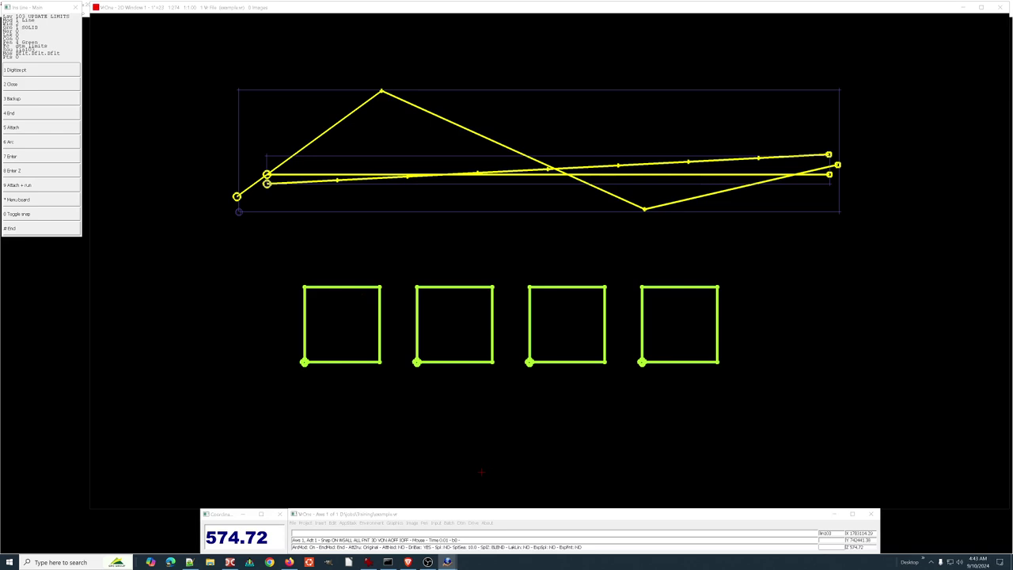
key(0)
key(0)
key(0)
key(0)
click(378, 360)
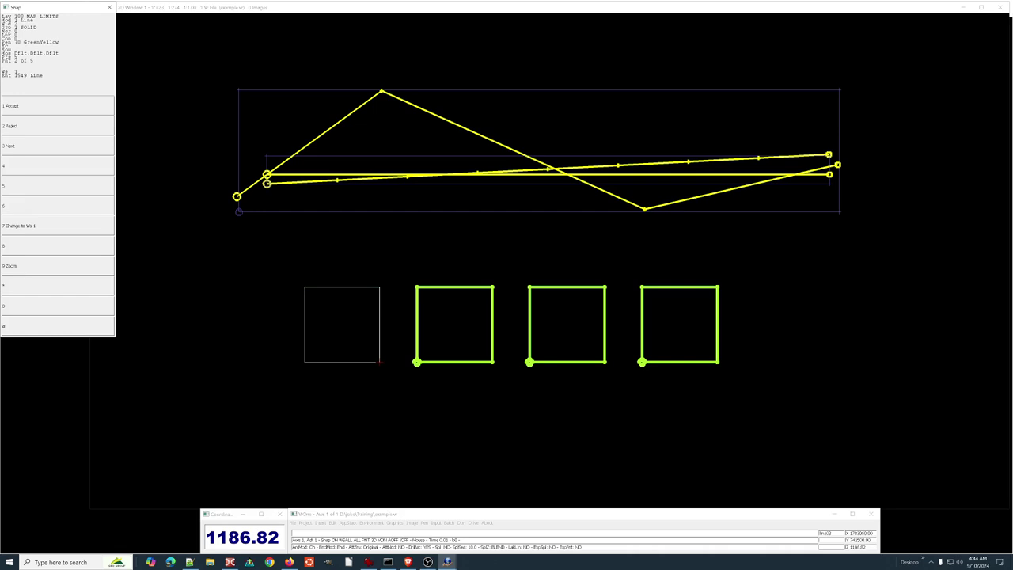
drag(117, 338, 90, 269)
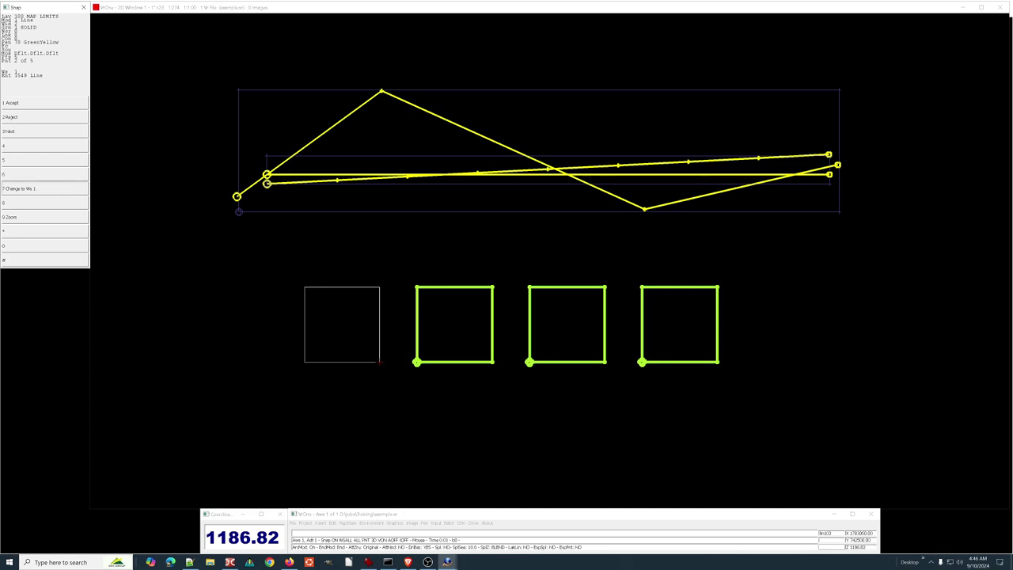
click(380, 361)
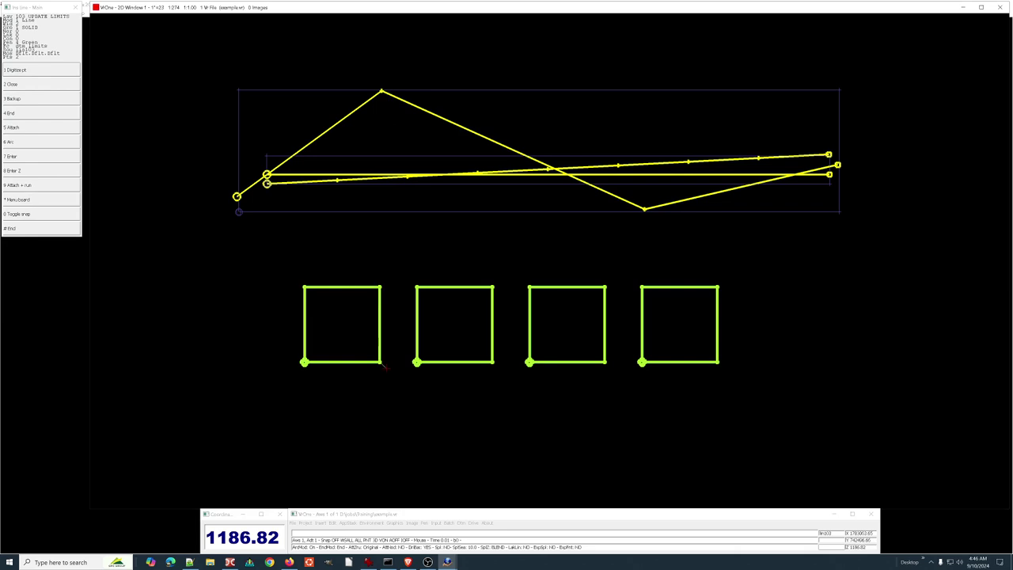
Snap the next two line points to the second square's upper-left corner and to the third point of the sloped break line
key(slash)
click(417, 289)
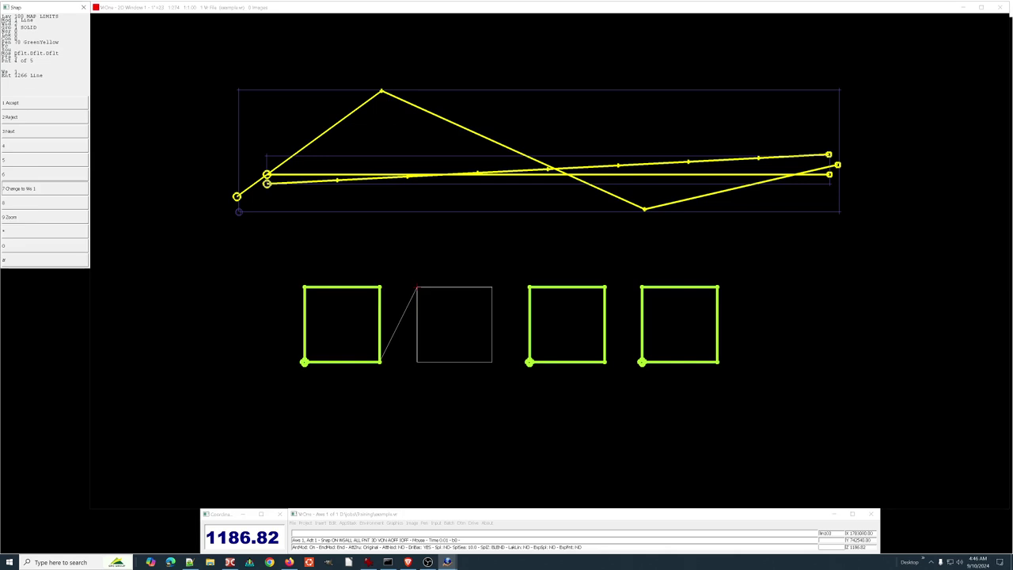
click(417, 288)
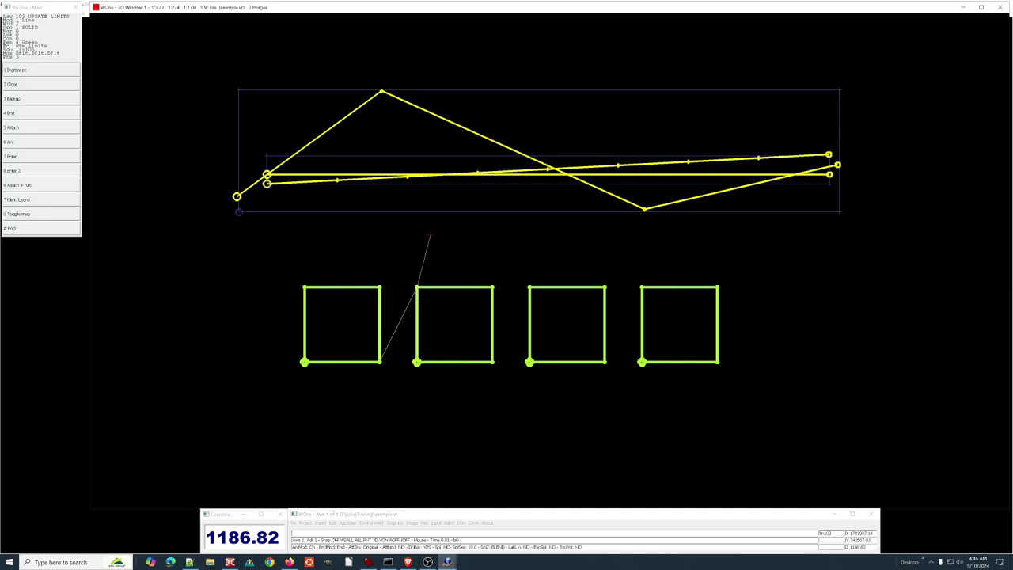
key(slash)
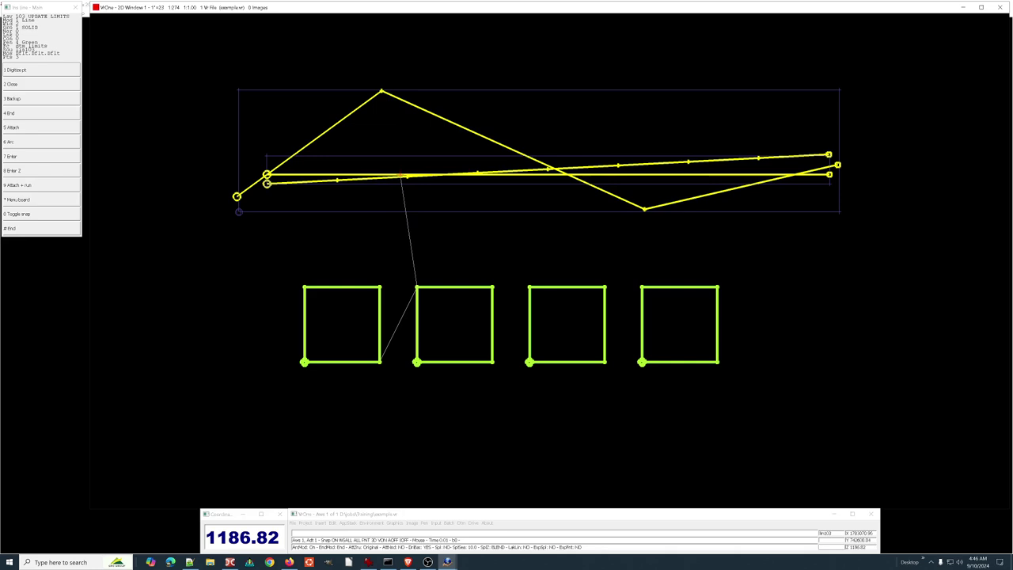
key(5)
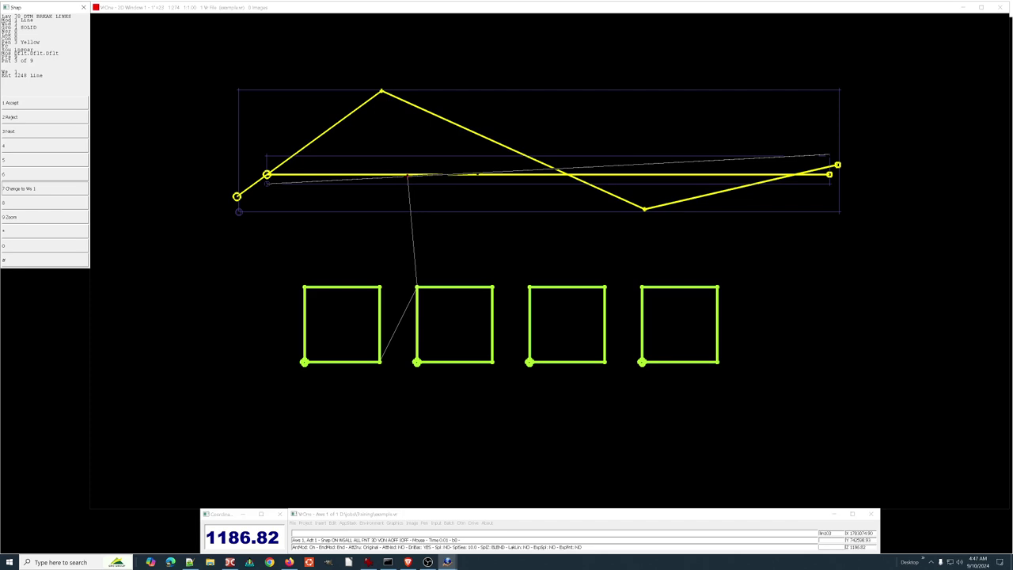
key(1)
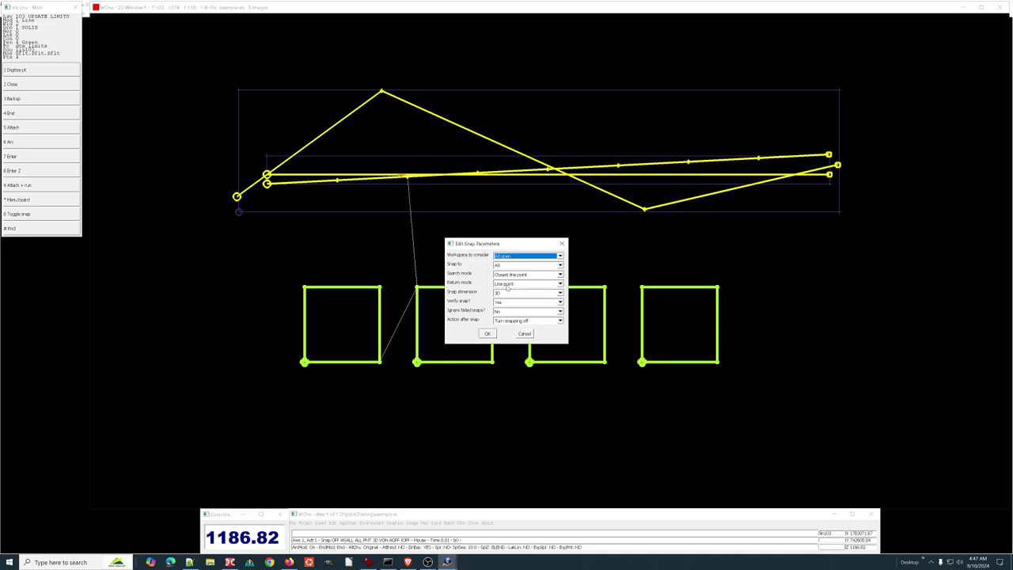
Change the snap search mode to Closest line, keeping the return mode at Line point
key(Tab)
key(Tab)
key(Tab)
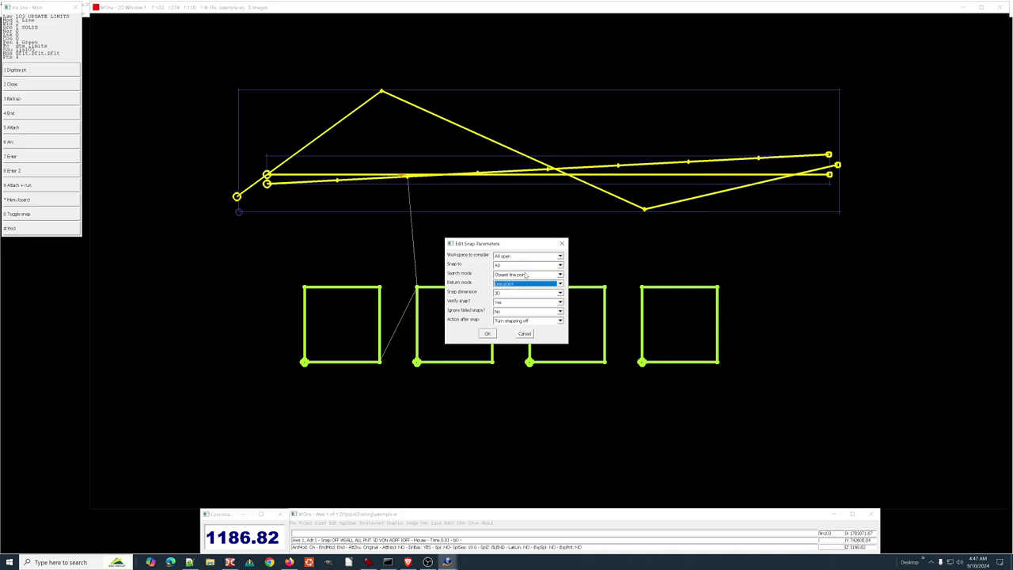
click(532, 276)
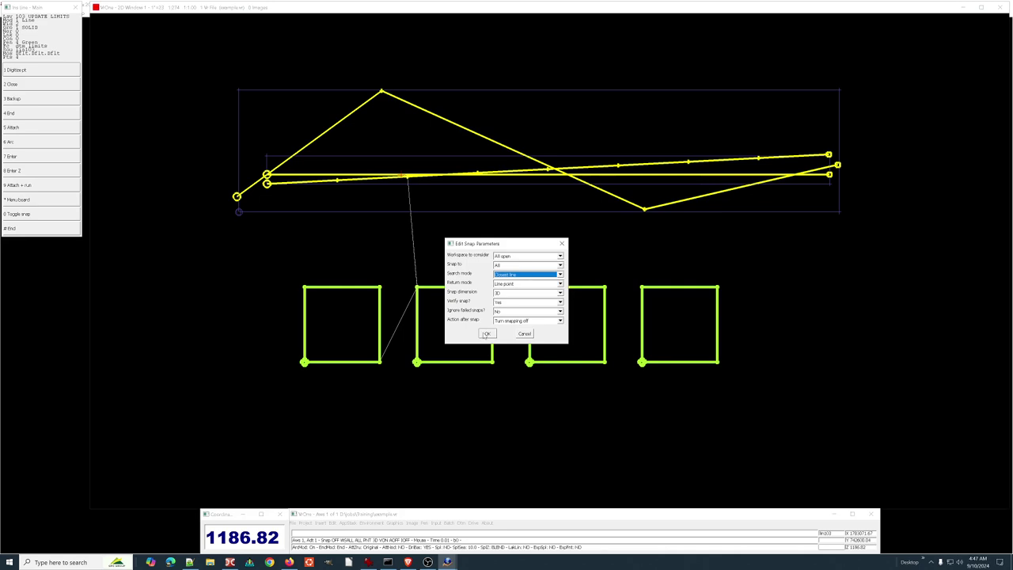
click(487, 334)
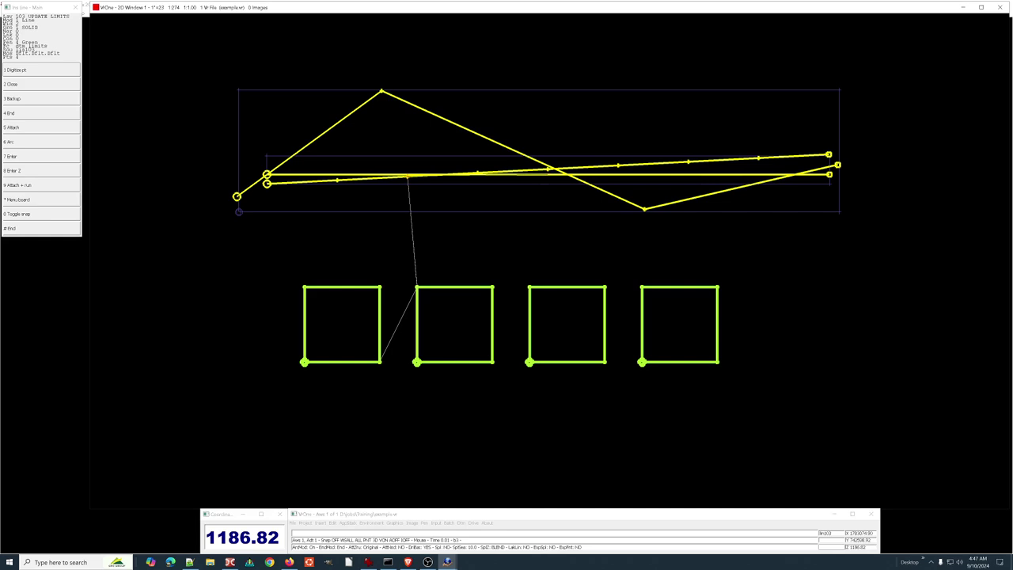
Snap the next point to the right end of the horizontal two-point break line and end the line
key(8)
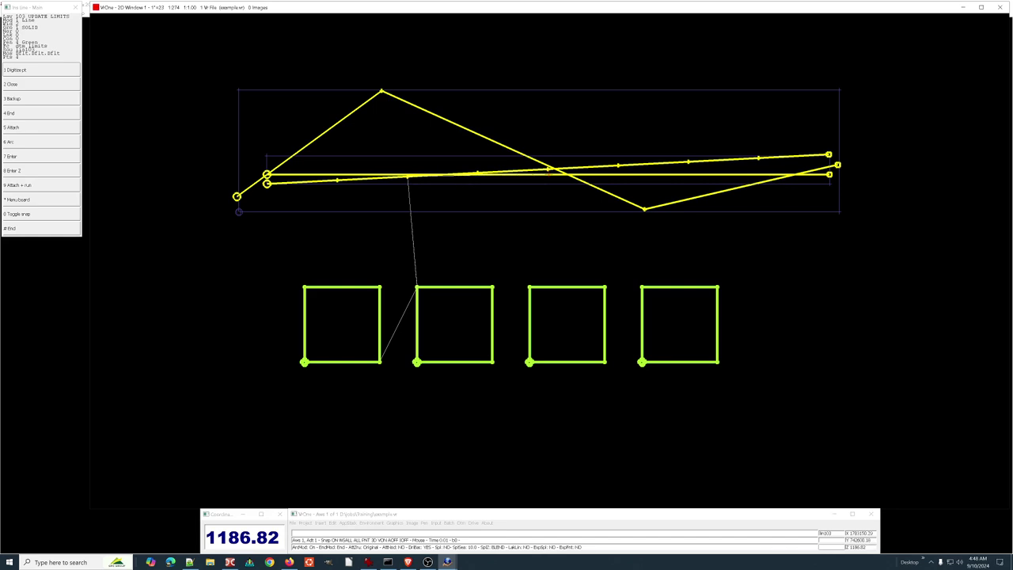
key(1)
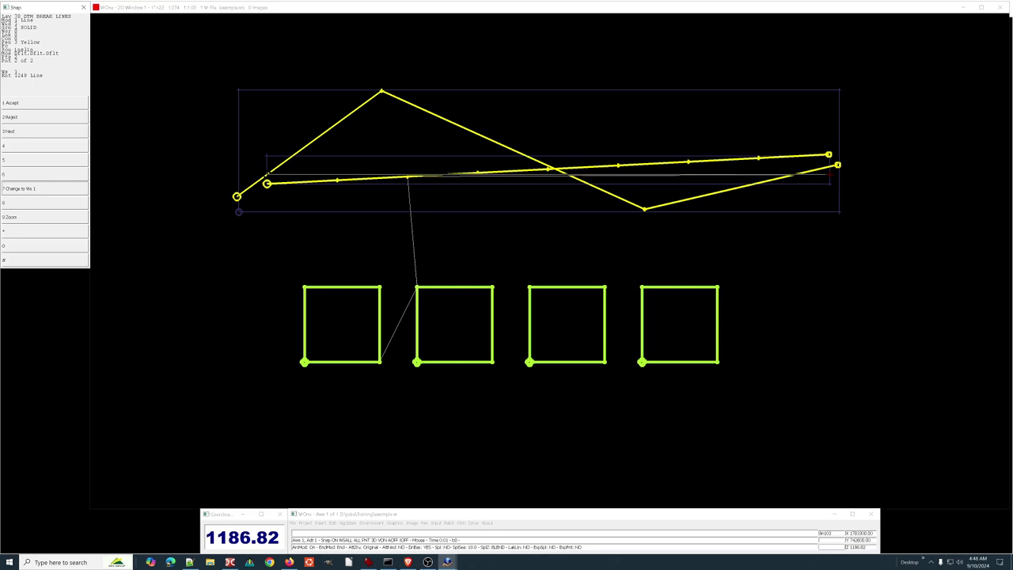
key(1)
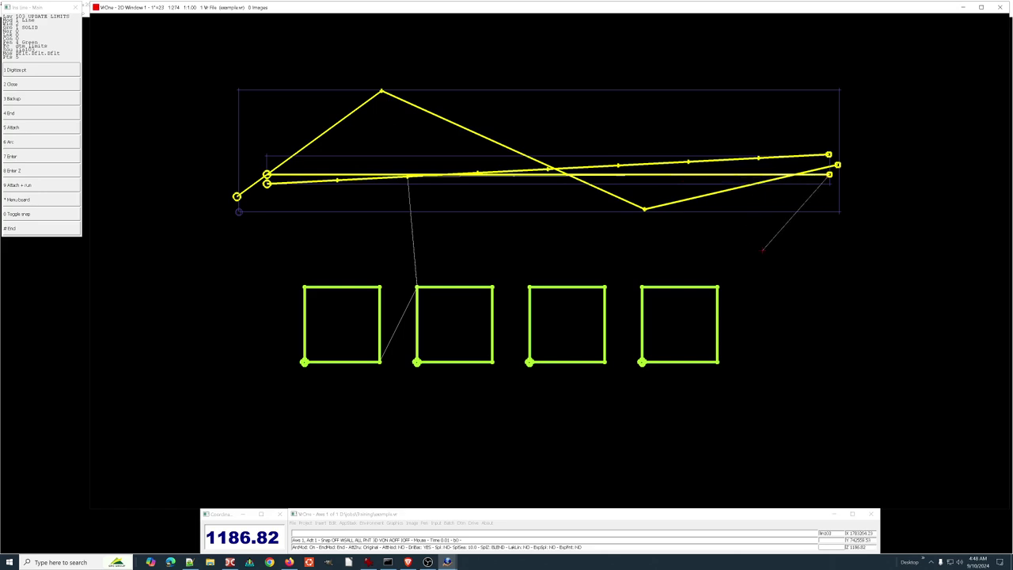
key(4)
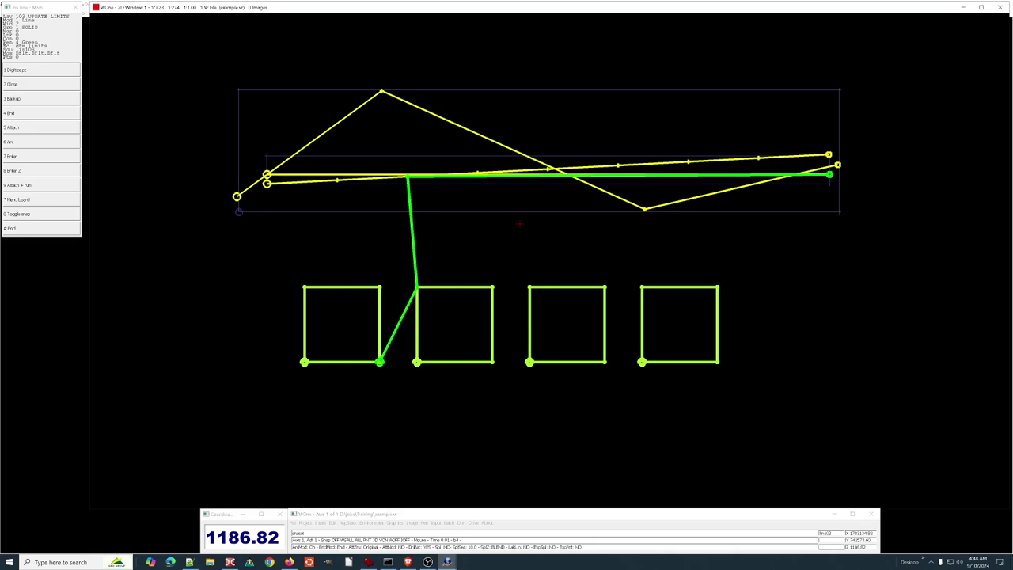
Set the snap parameters' action after snap to Leave snapping on
key(F8)
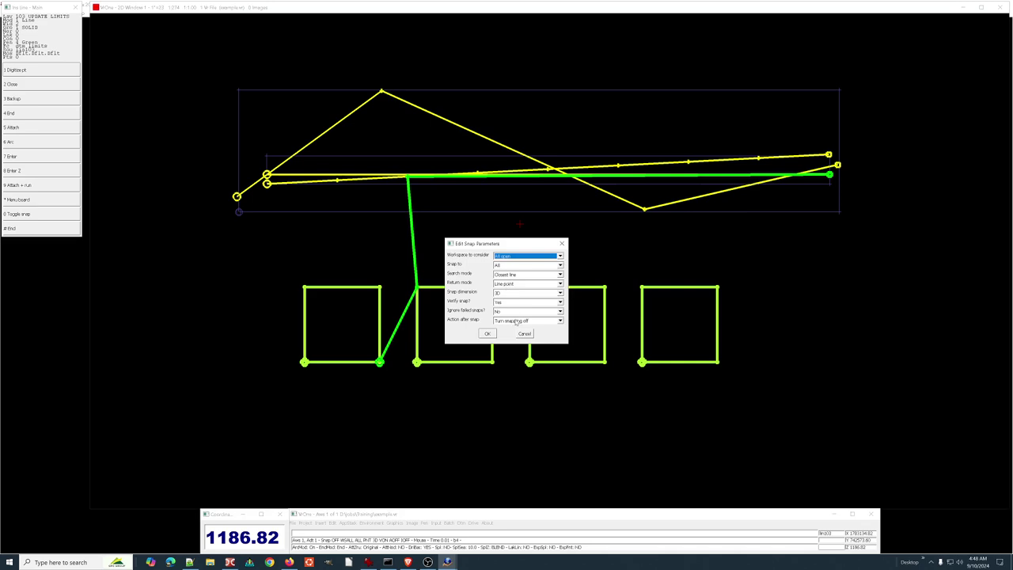
click(518, 321)
key(Down)
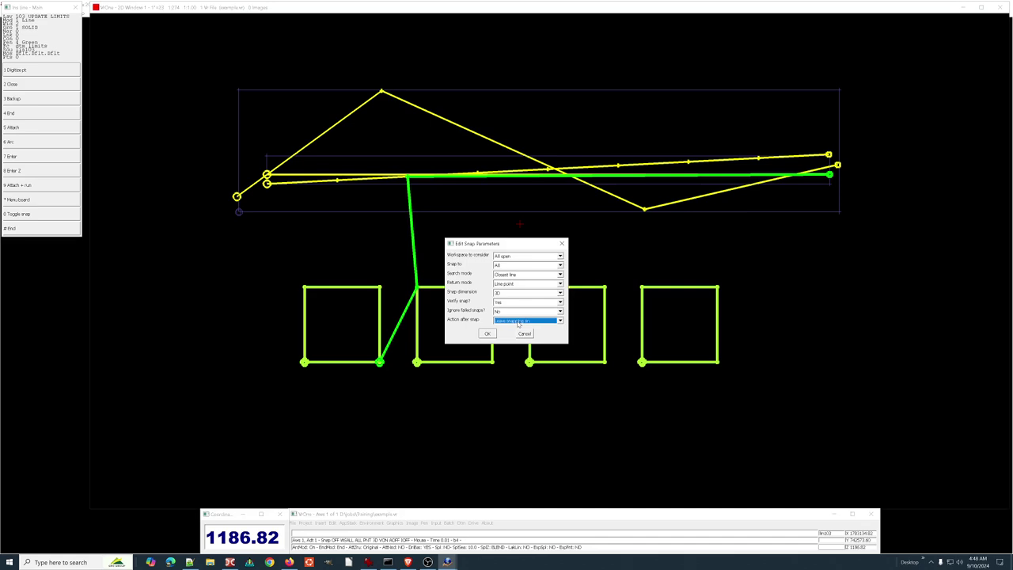
click(487, 334)
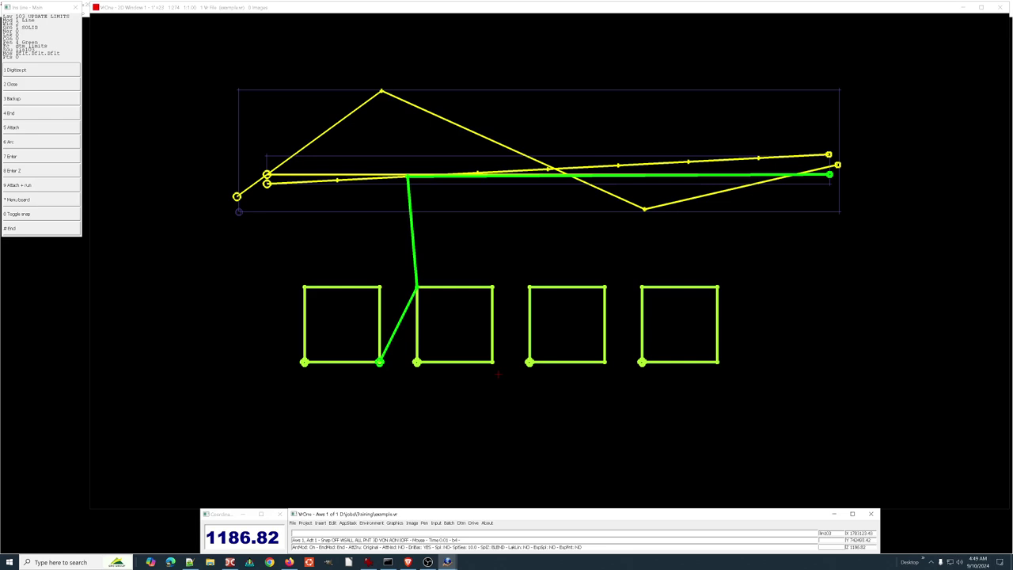
Enable snapping and start a new line through the third square's lower-left, lower-right and upper-right corners, accepting each snap
key(0)
key(1)
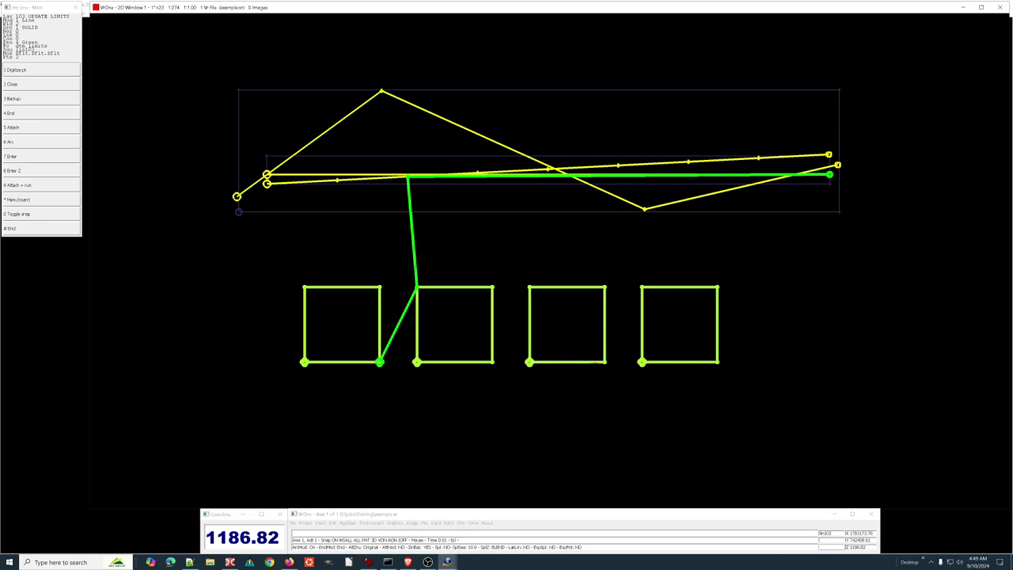
key(3)
key(3)
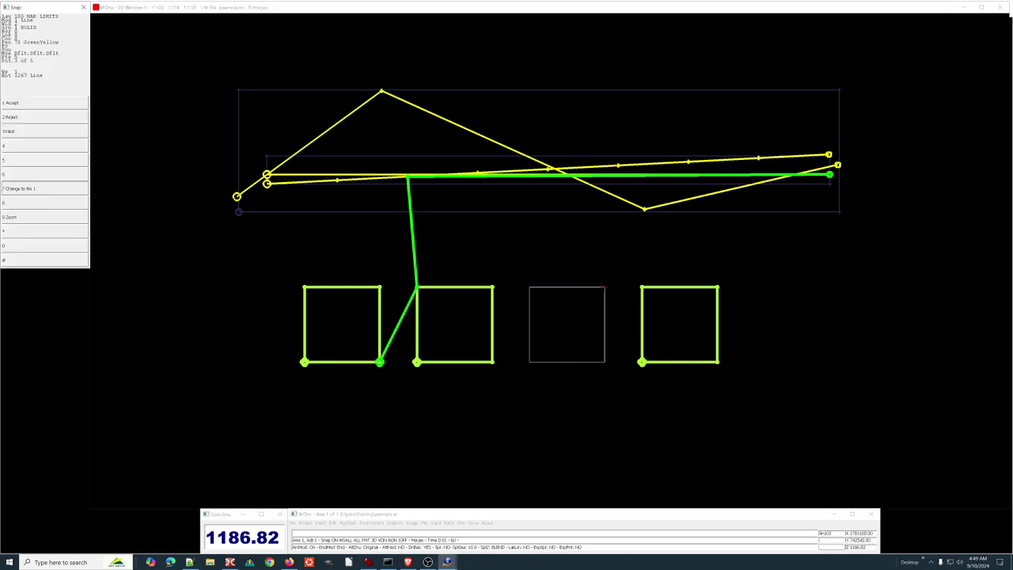
key(1)
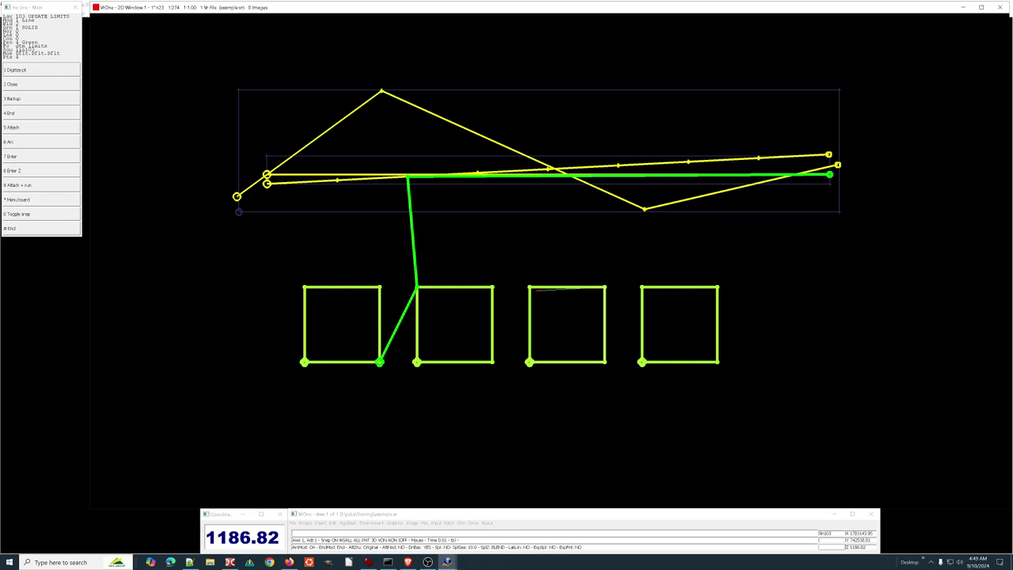
Continue the line to the third square's upper-left corner and the second square's upper-right and lower-right corners, accepting each snap
key(1)
key(1)
key(1)
key(1)
key(1)
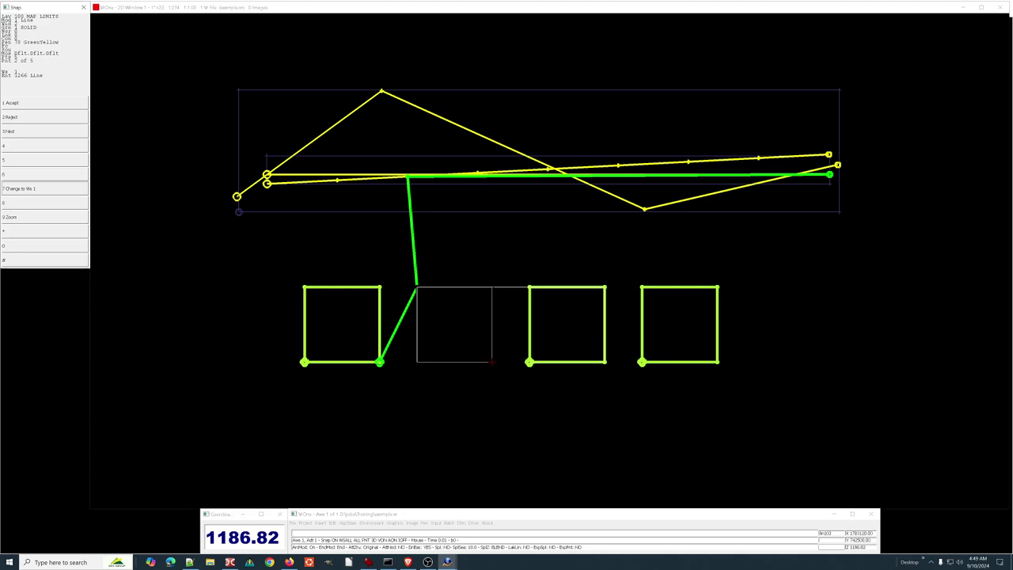
key(1)
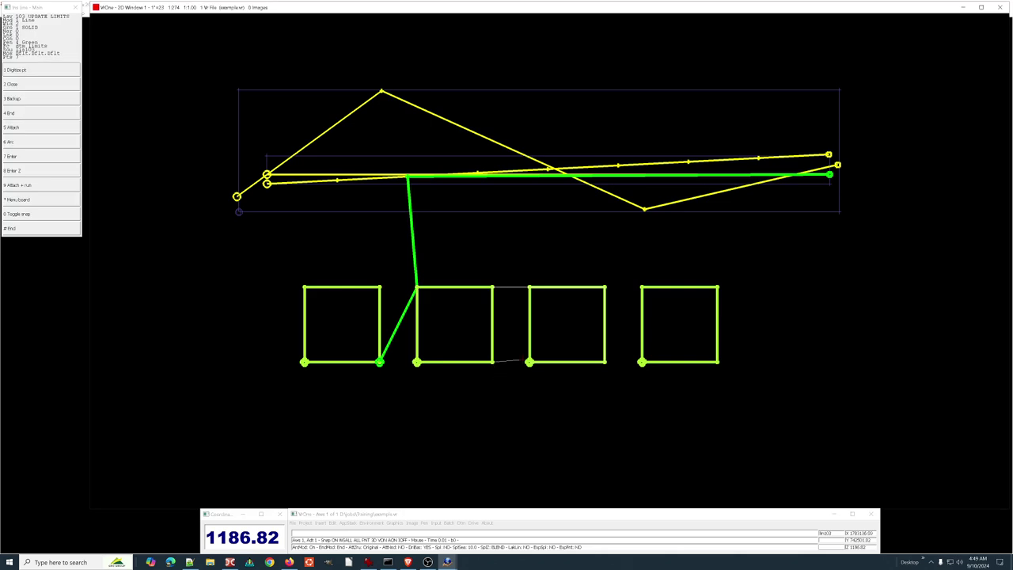
Snap the last line points to the third square's lower-left and upper-right corners and end the line
key(1)
key(1)
key(1)
key(1)
key(1)
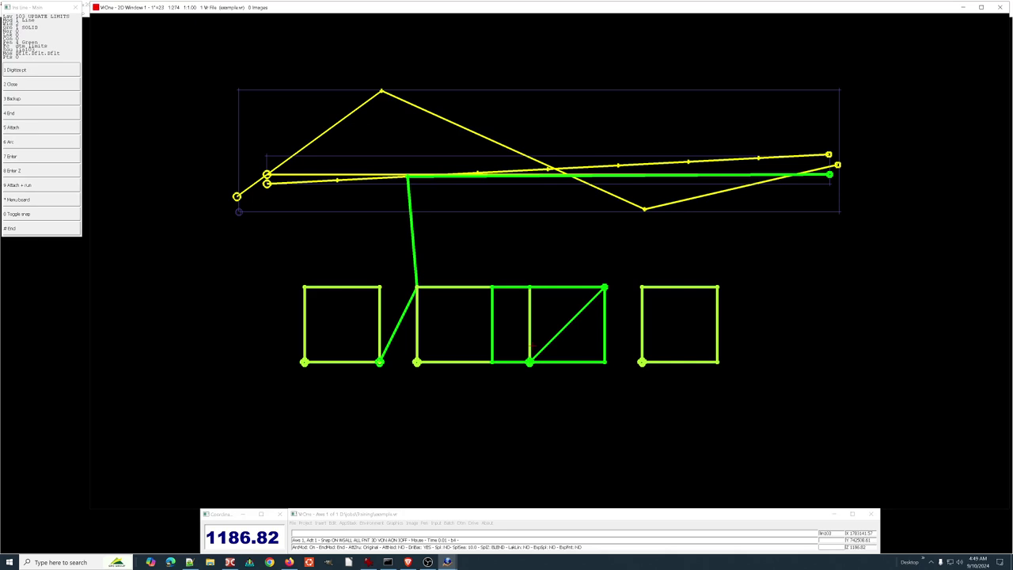
With snap verification off, snap a new line from the fourth square to the third square's lower-right and upper-left corners
key(0)
key(Return)
key(0)
click(641, 288)
click(605, 361)
click(530, 287)
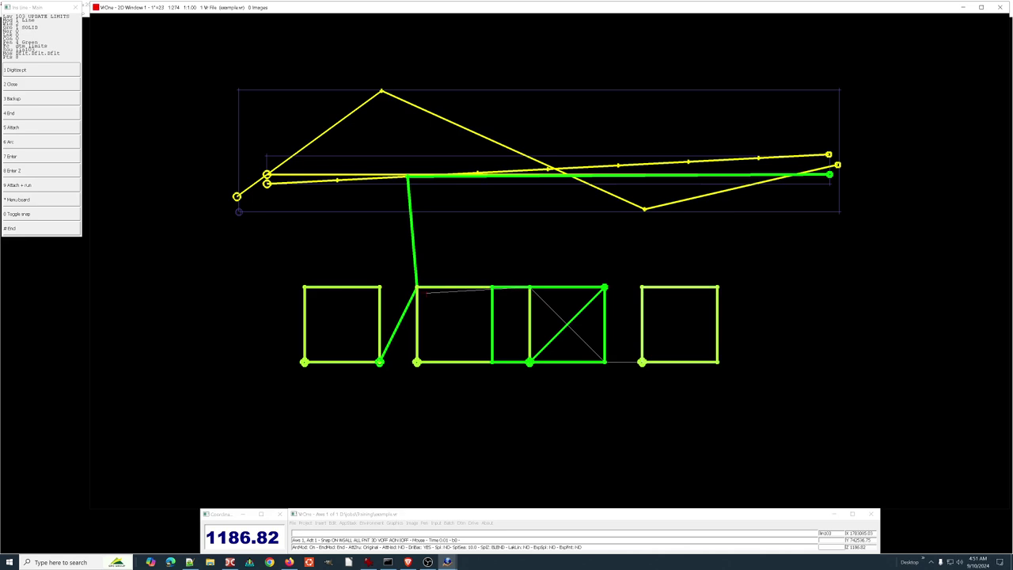
Continue the snapped line through the second square's upper-left, lower-right and lower-left corners and end it
click(417, 287)
click(490, 361)
click(417, 361)
click(379, 287)
right_click(520, 420)
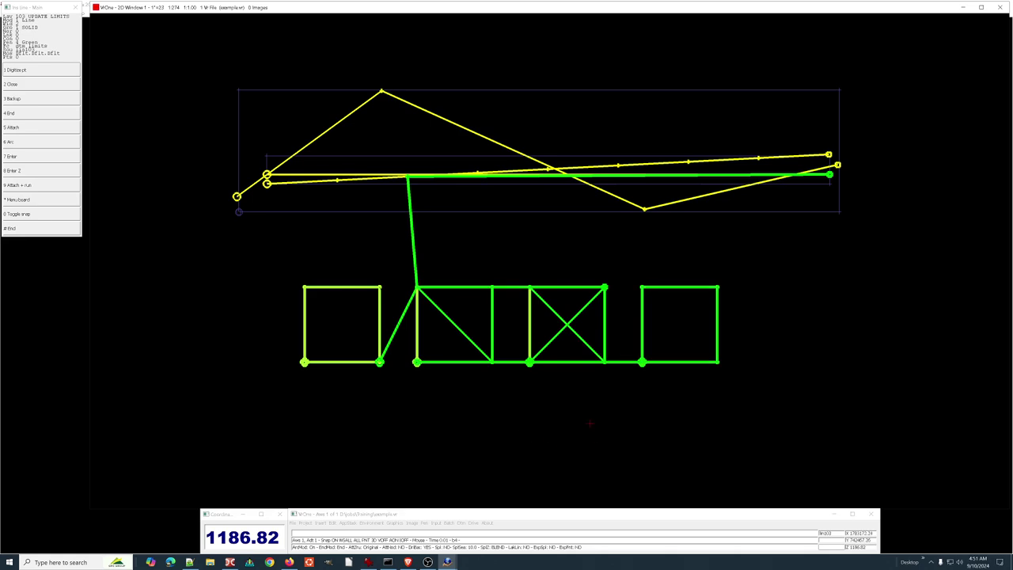
Set the snap return mode to End point, snap verification to Yes, and the action after snap to Turn snapping off
key(F8)
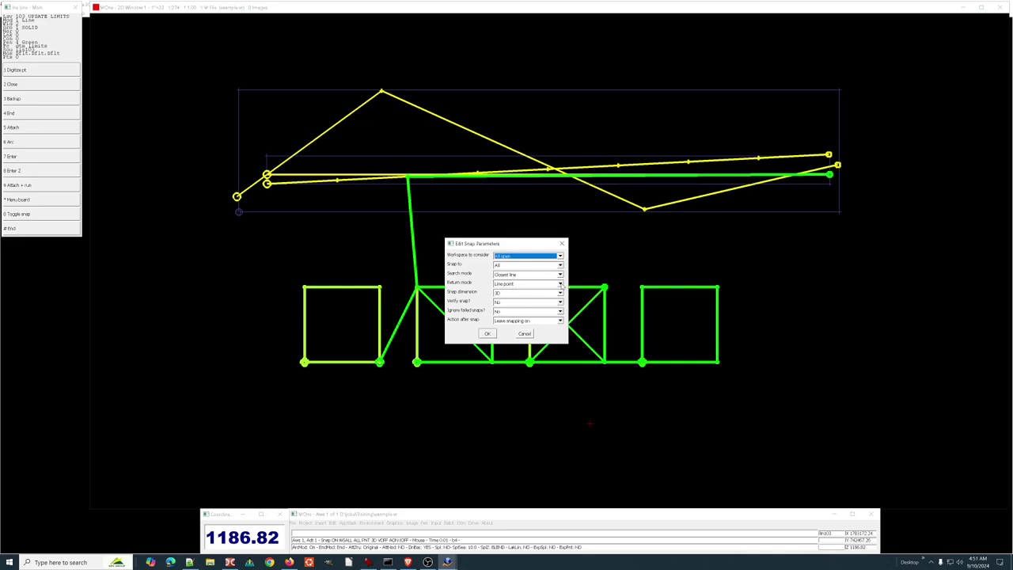
click(560, 284)
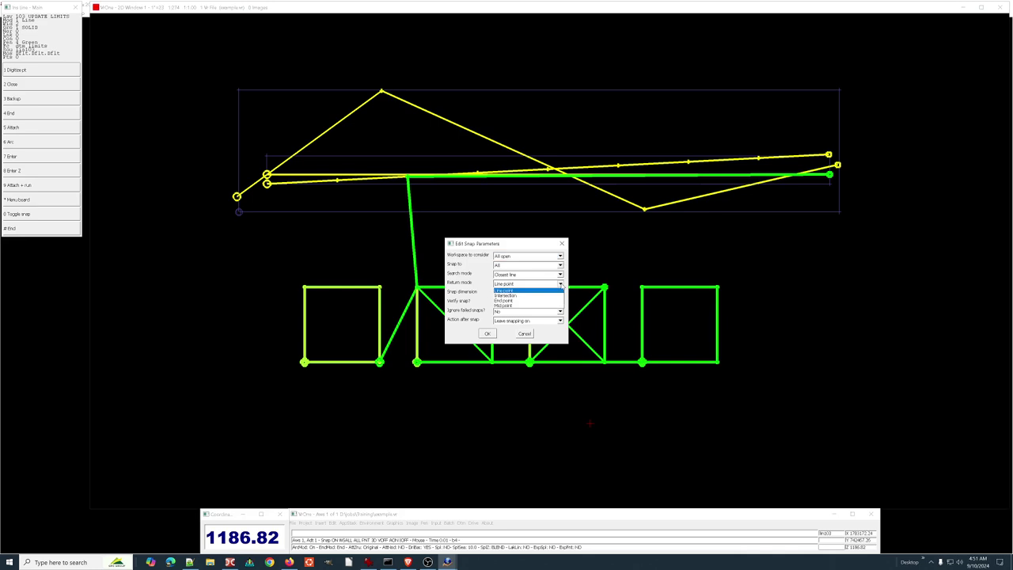
click(520, 301)
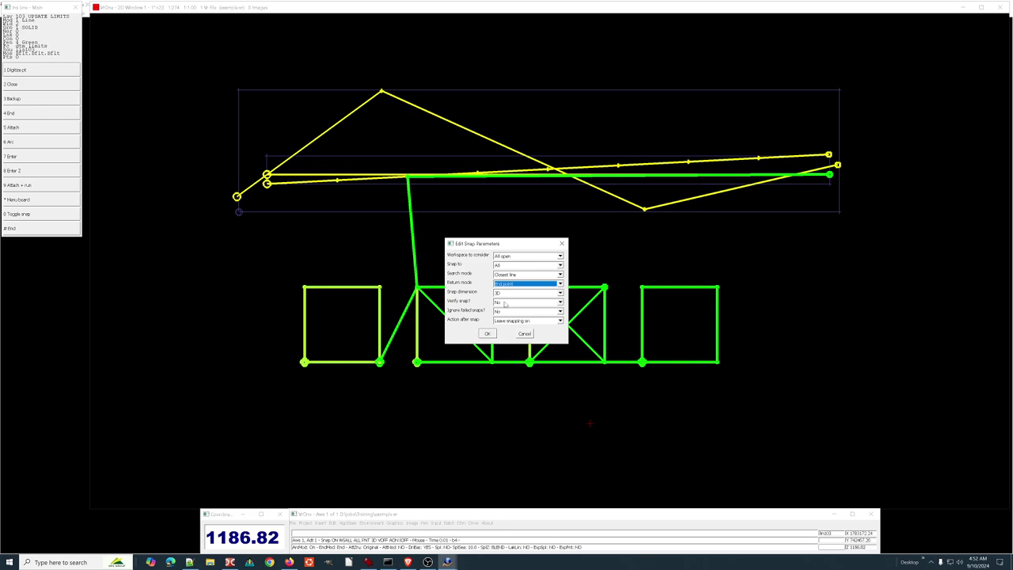
click(504, 304)
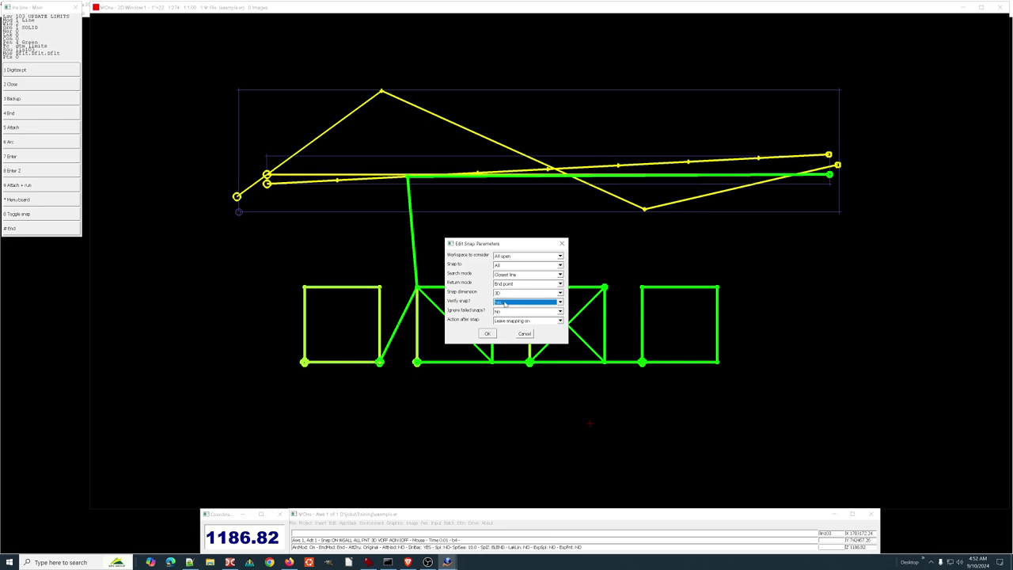
click(511, 321)
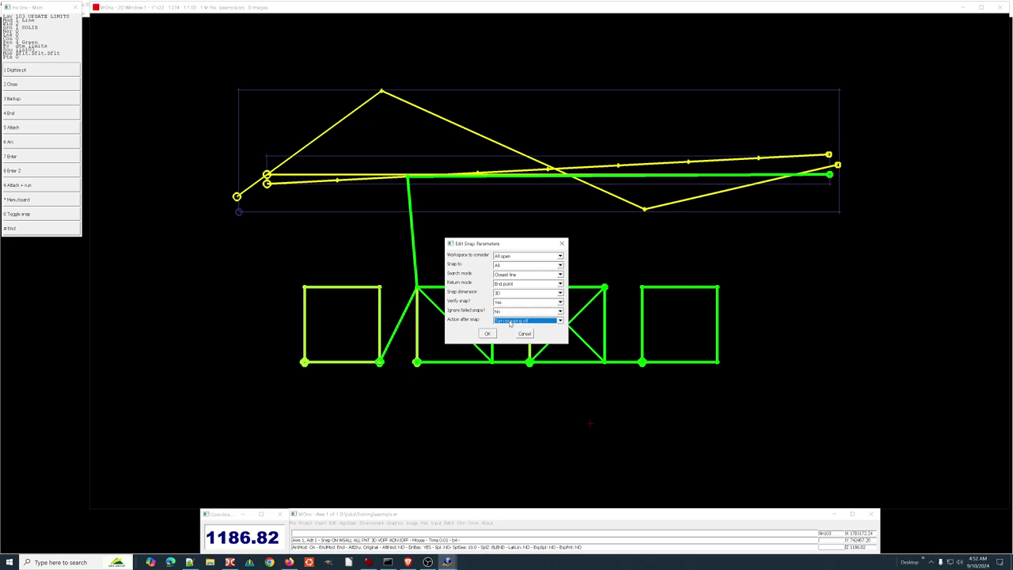
click(487, 334)
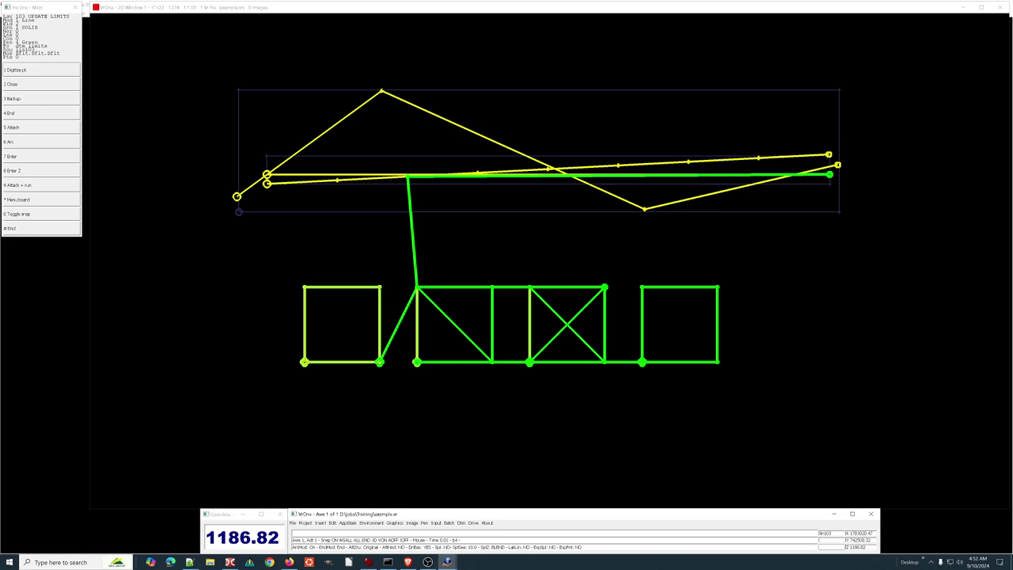
Try end-point snapping by starting a line near the leftmost square's upper-right corner and accepting the snap
scroll(338, 342, up, 2)
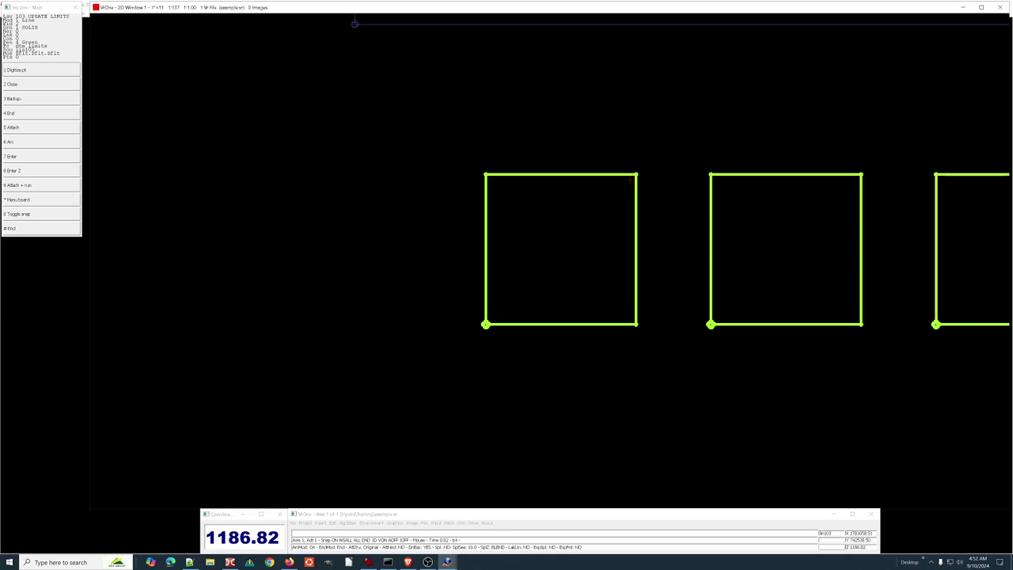
click(630, 181)
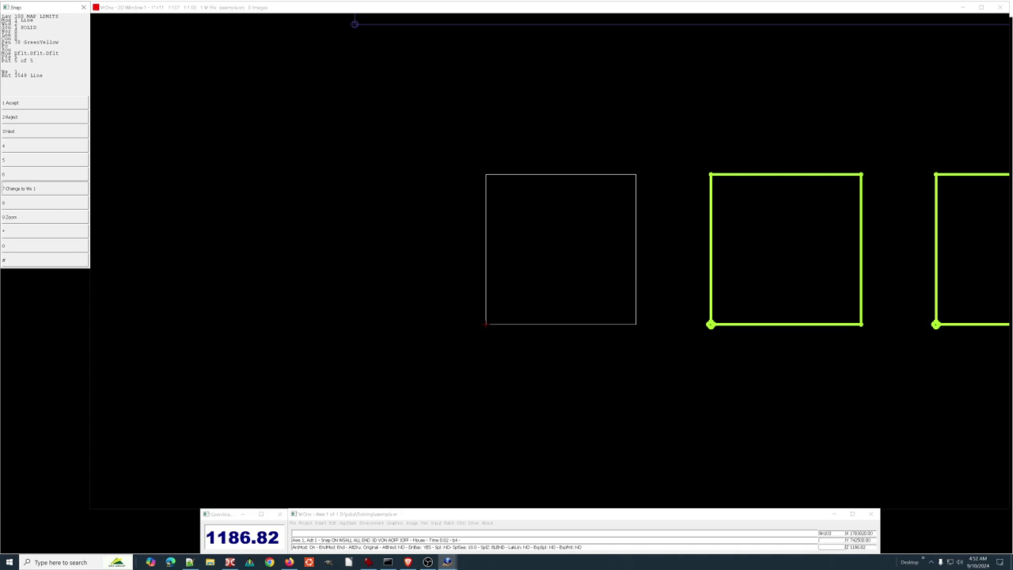
click(486, 323)
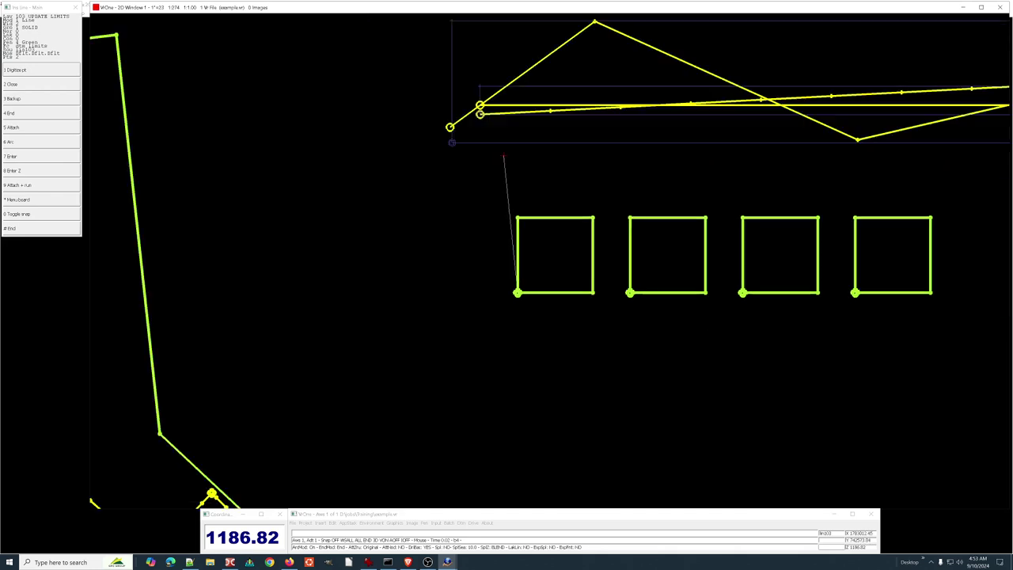
Try snapping the next point to the end of the multi-point sloped break line, and leave line insertion
scroll(498, 163, down, 2)
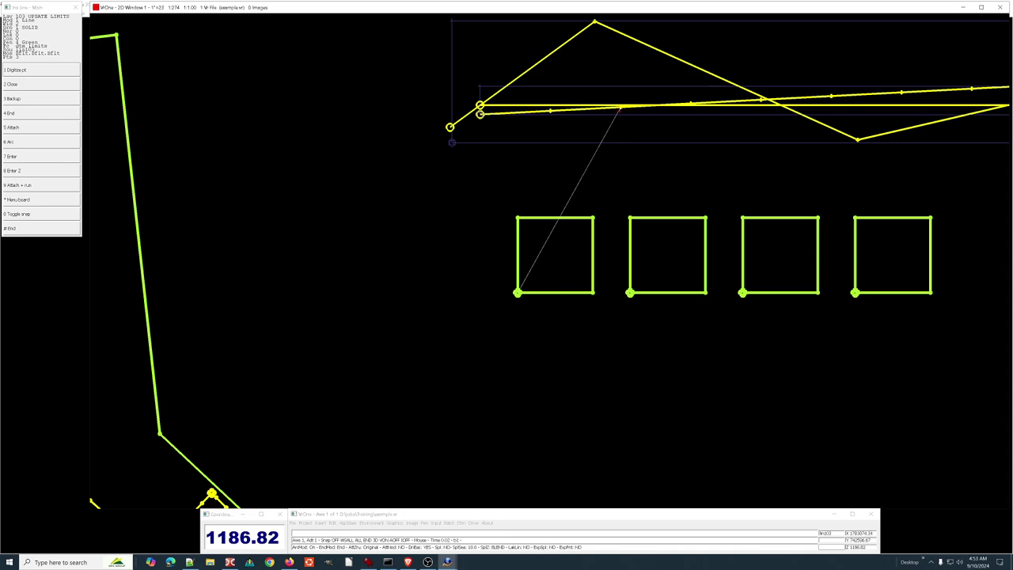
key(0)
key(1)
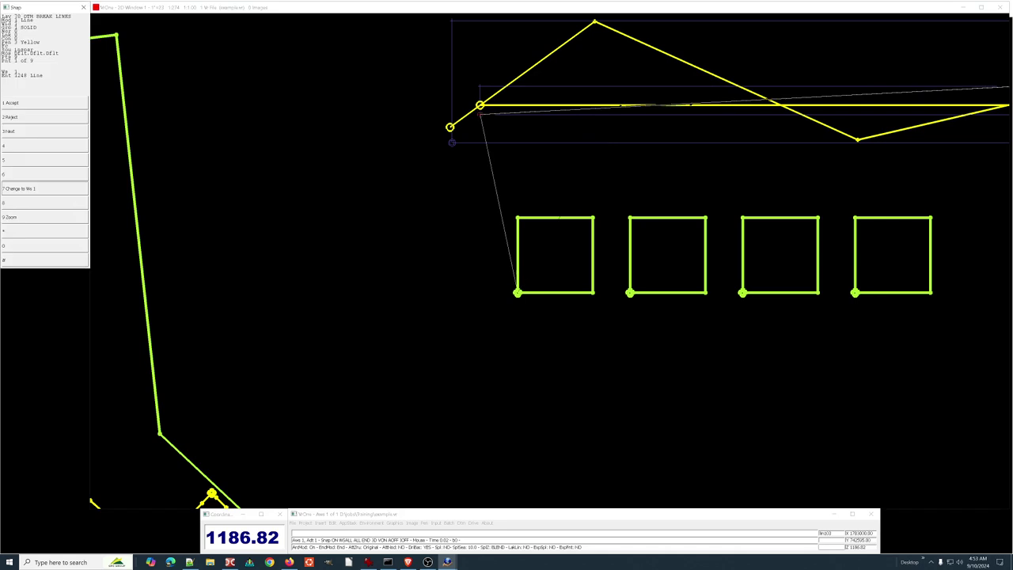
key(1)
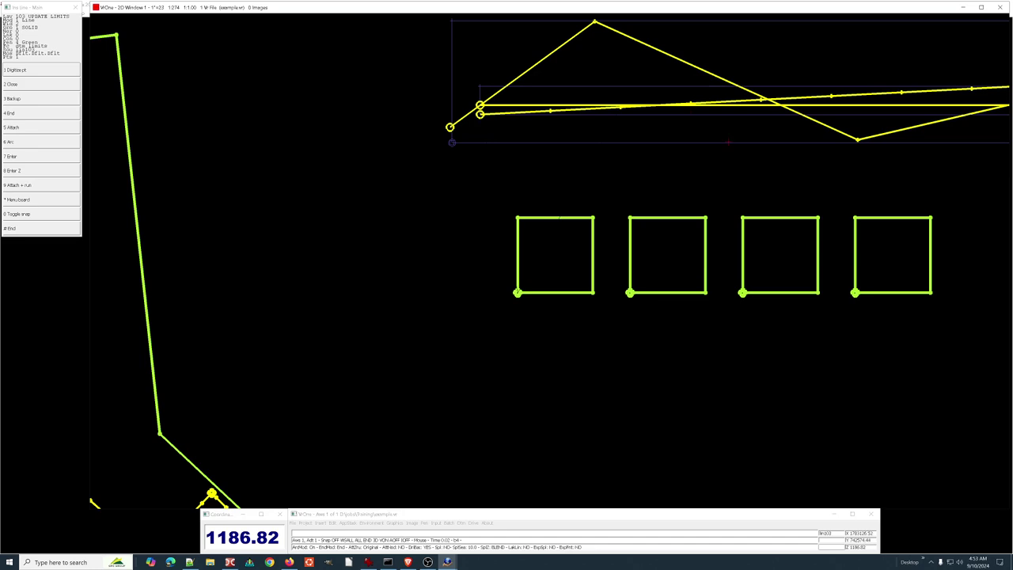
key(Escape)
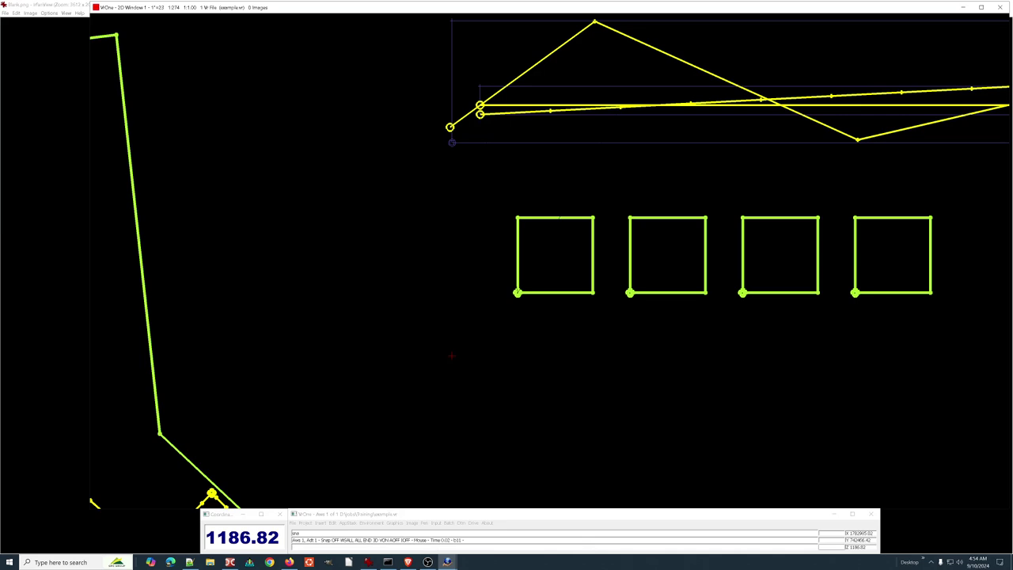
Change the snap return mode to Intersection, keeping the search mode at Closest line
key(F9)
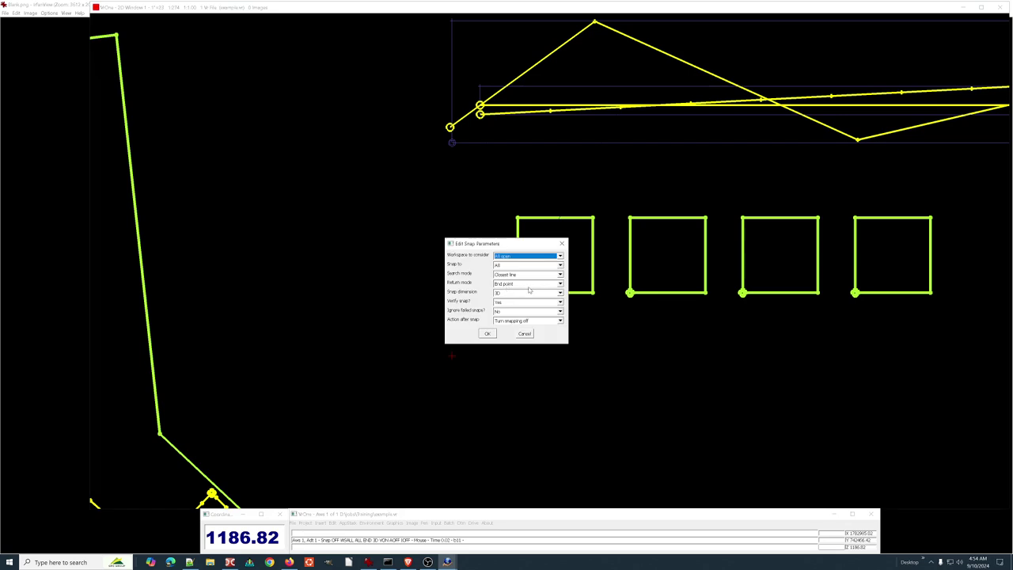
click(527, 283)
scroll(527, 284, down, 1)
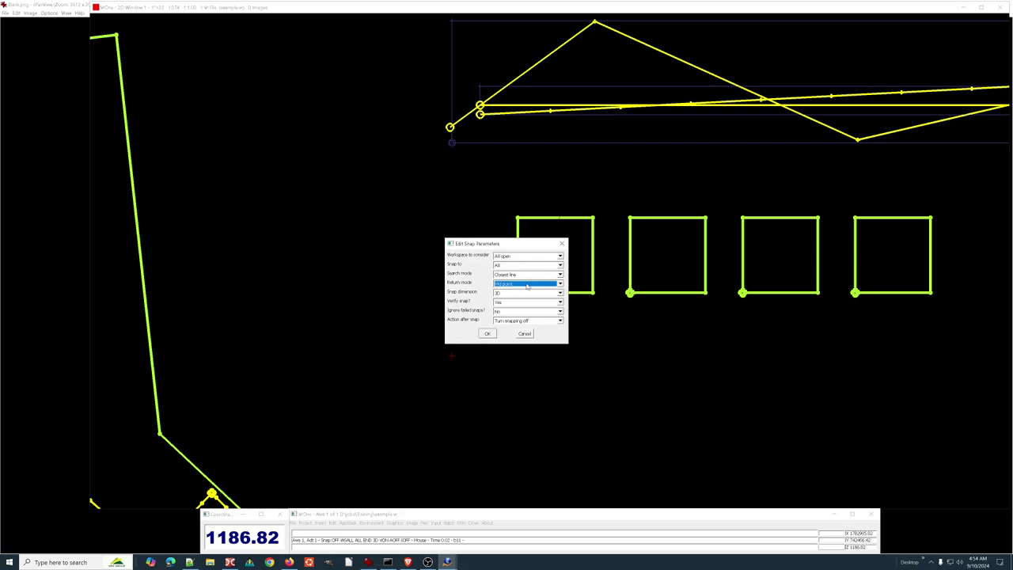
scroll(527, 286, down, 1)
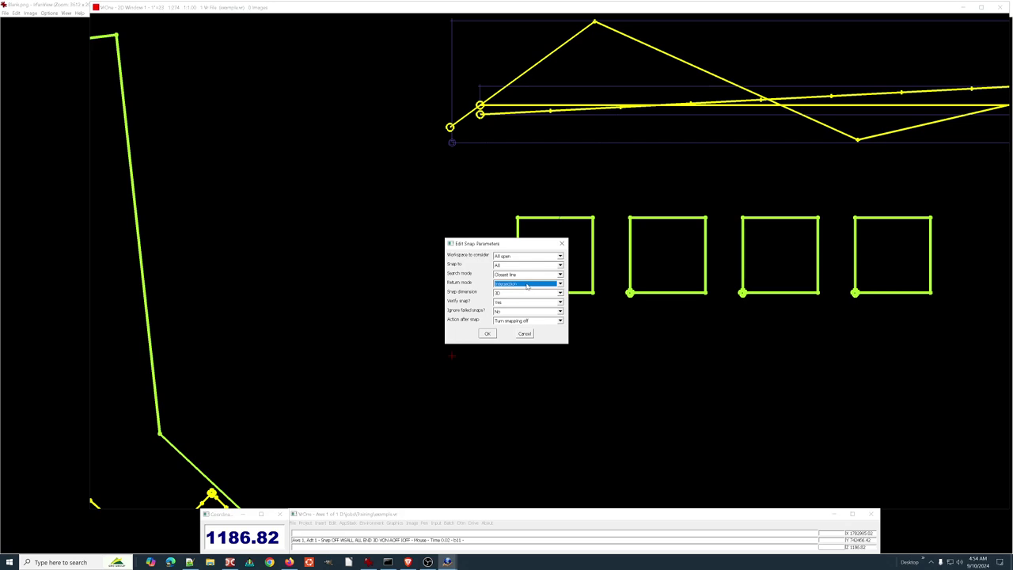
click(487, 334)
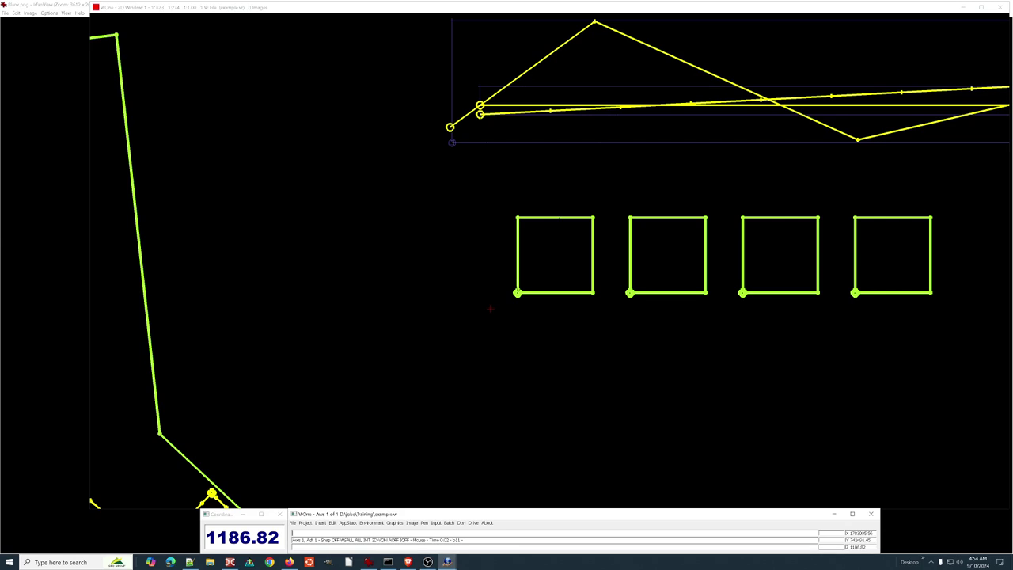
Start a new line with snapping on at a point along the leftmost square's left side, accepting the snap
key(F2)
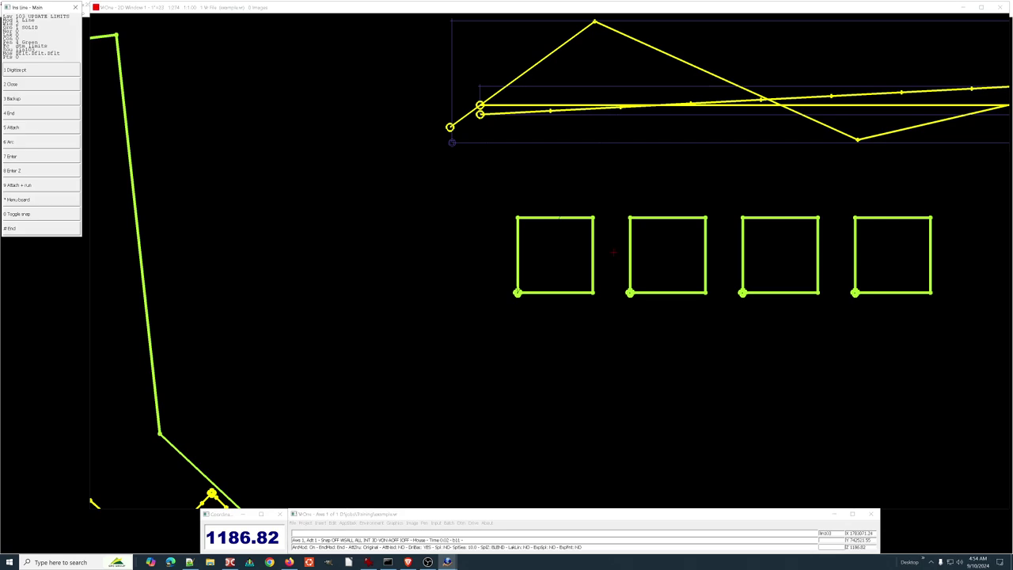
key(0)
click(517, 245)
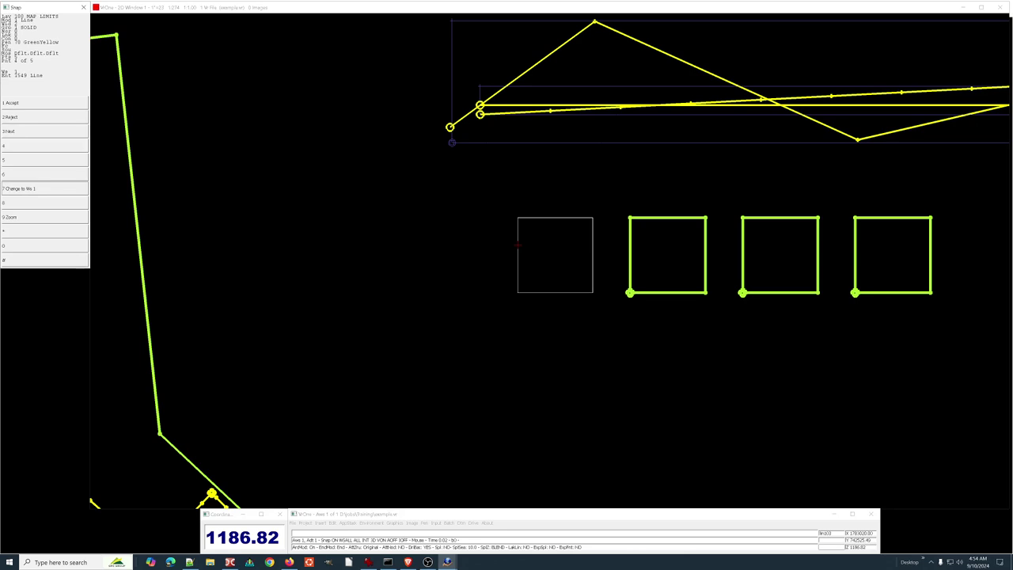
key(1)
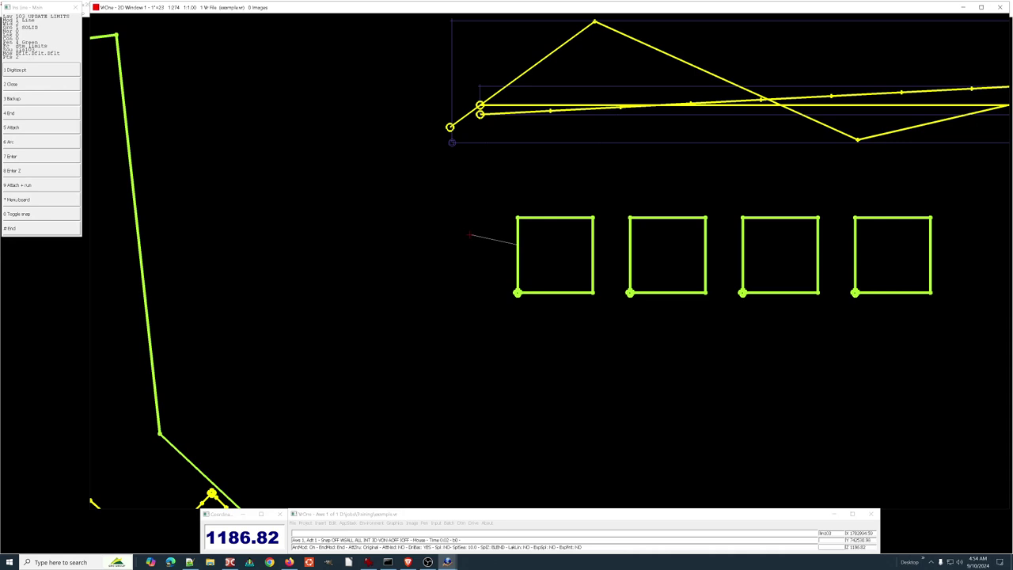
Snap the next points onto the leftmost square's top, right and bottom sides and close the line into a quadrilateral
key(0)
click(569, 220)
key(0)
click(592, 261)
key(0)
click(554, 291)
key(1)
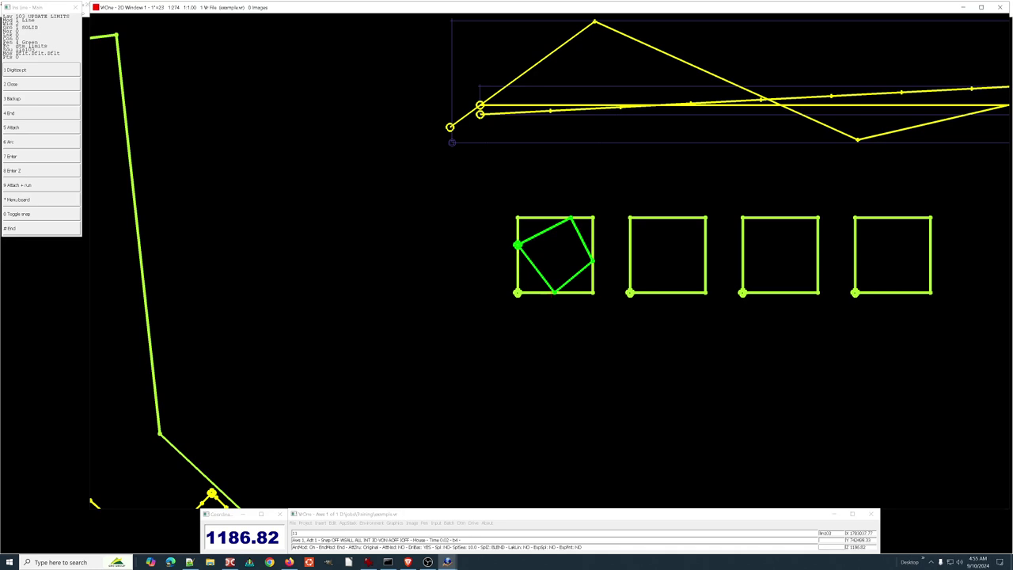
Leave line insertion, check the leftmost square's elevation by identifying it with Edit Line, and leave line editing
key(numbersign)
key(1)
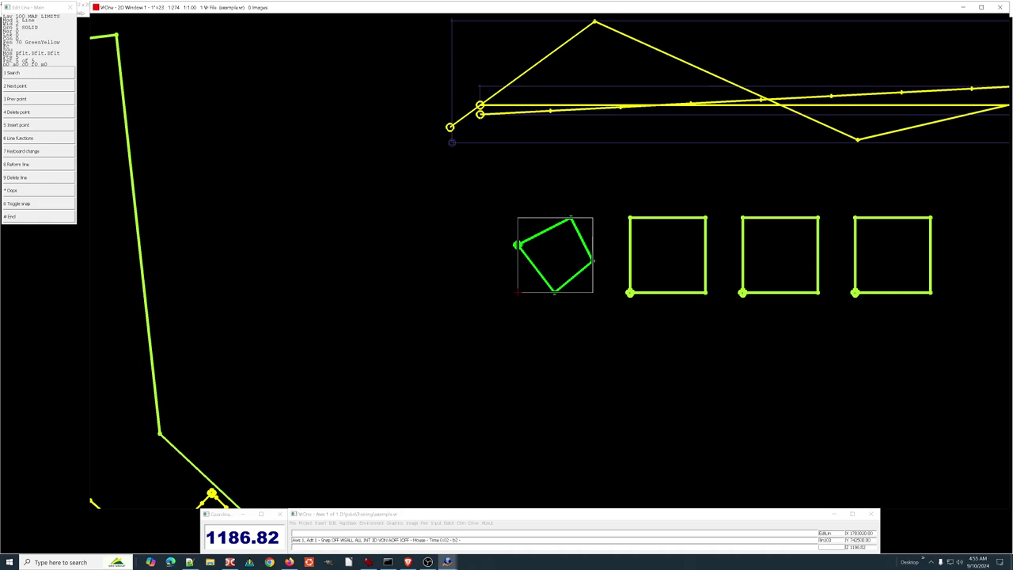
key(numbersign)
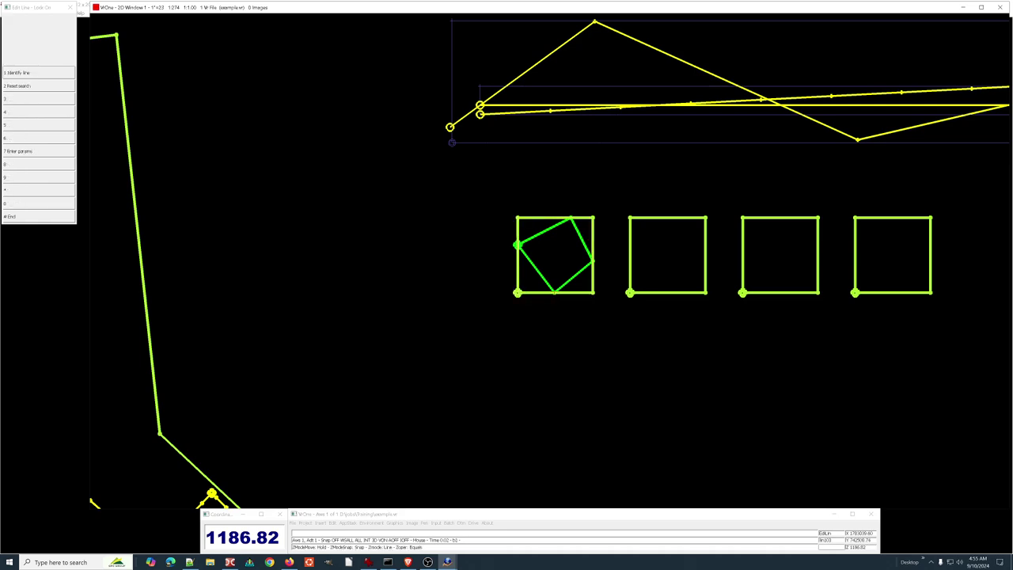
key(1)
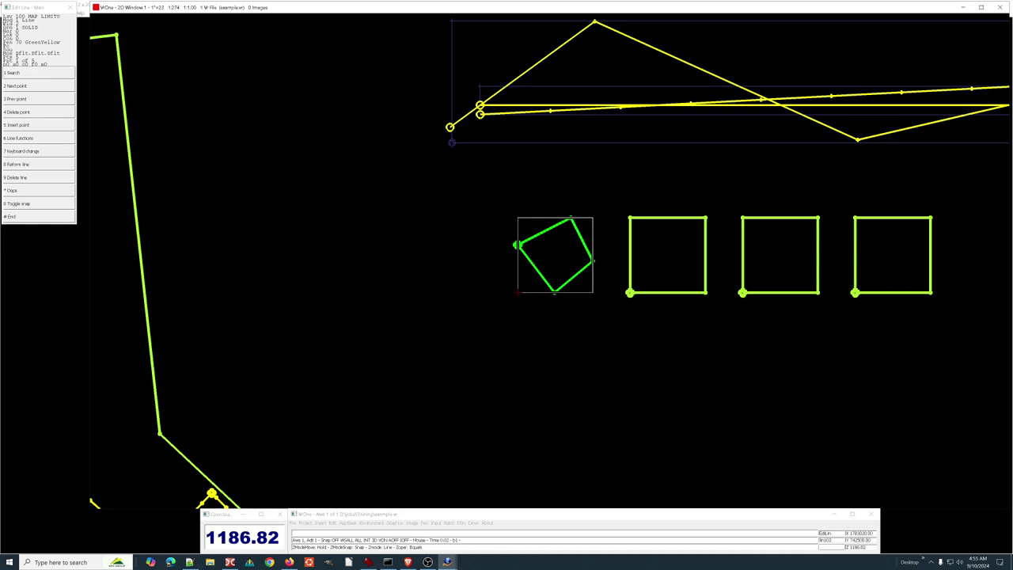
key(2)
key(numbersign)
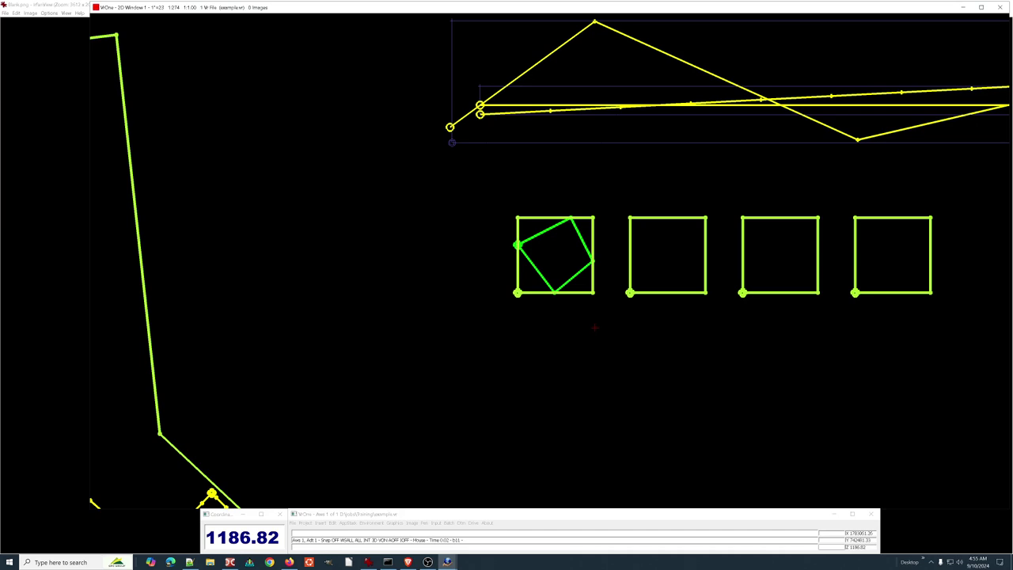
Start inserting a line, examine the Z rule when attaching in the line parameters, and cancel without applying changes
key(F2)
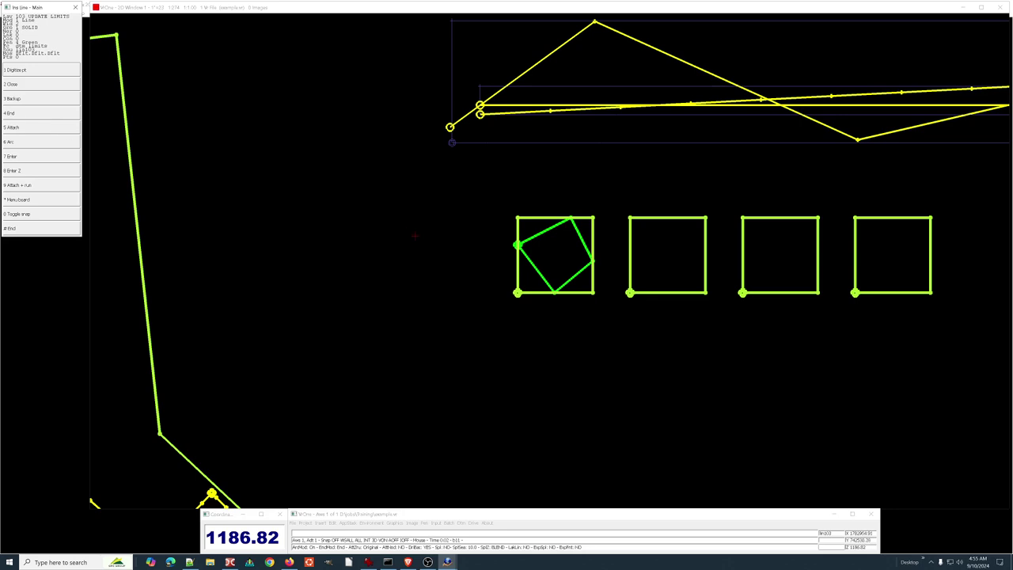
key(7)
key(7)
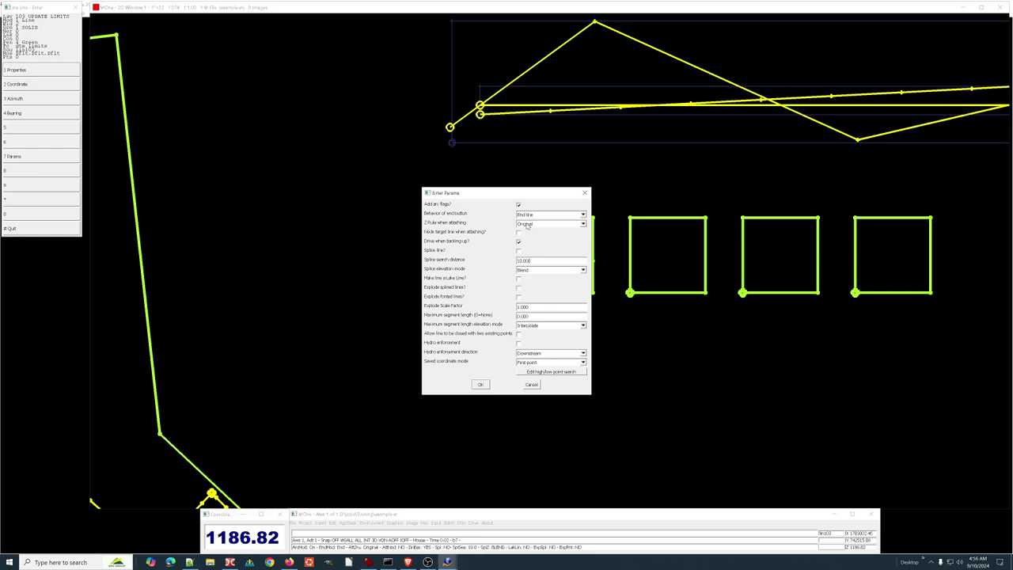
click(527, 225)
click(531, 386)
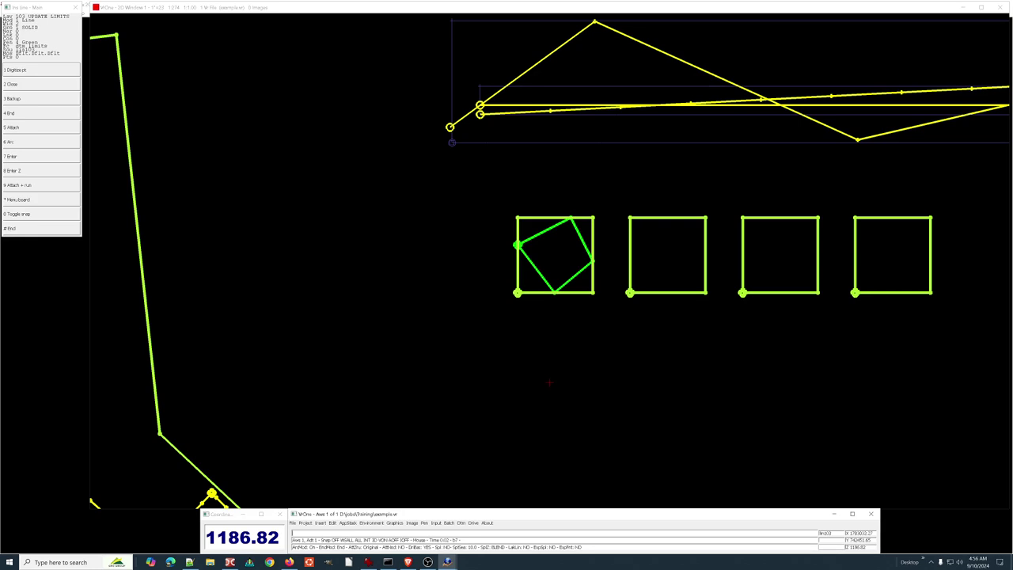
Identify the leftmost square at its bottom-right corner with Edit Line and set the whole line's elevation to 1200
key(e)
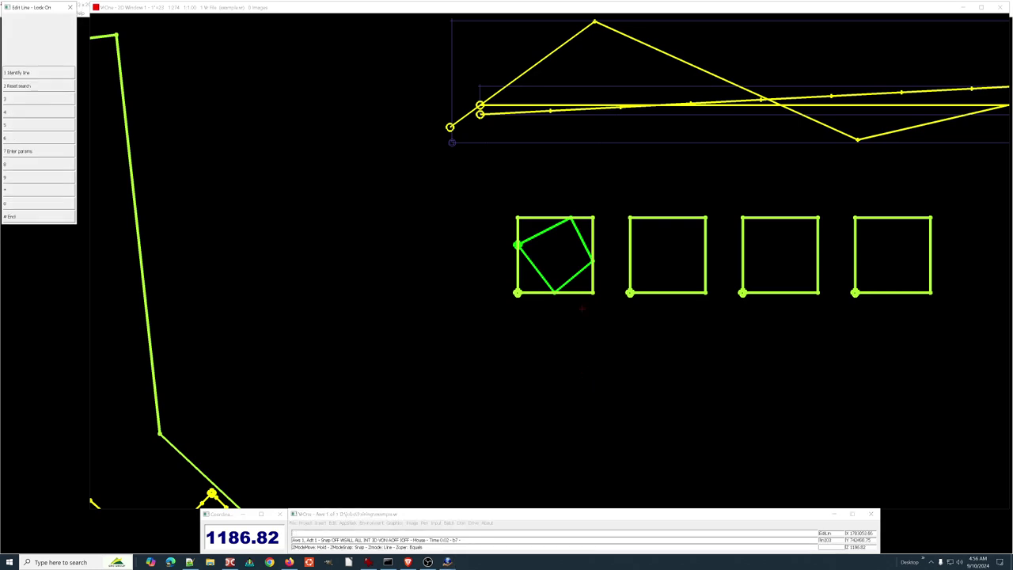
click(592, 292)
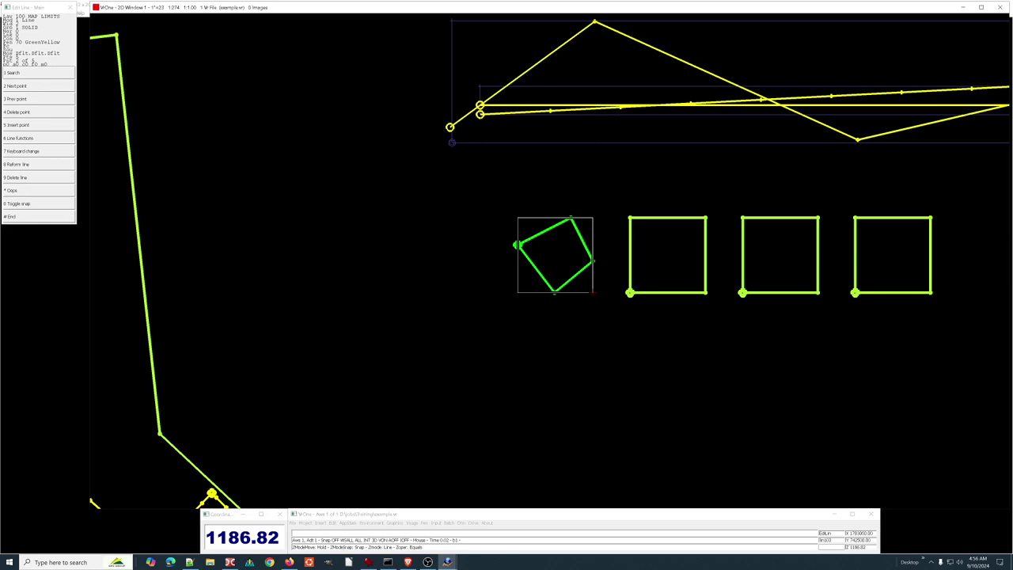
key(1)
click(593, 291)
key(7)
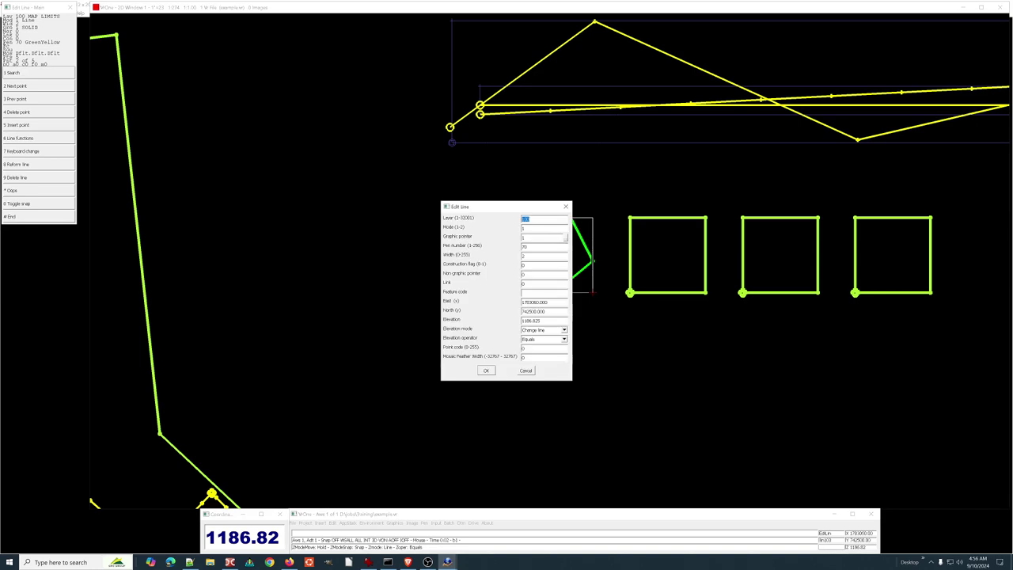
click(544, 321)
double_click(538, 320)
text(00)
key(Return)
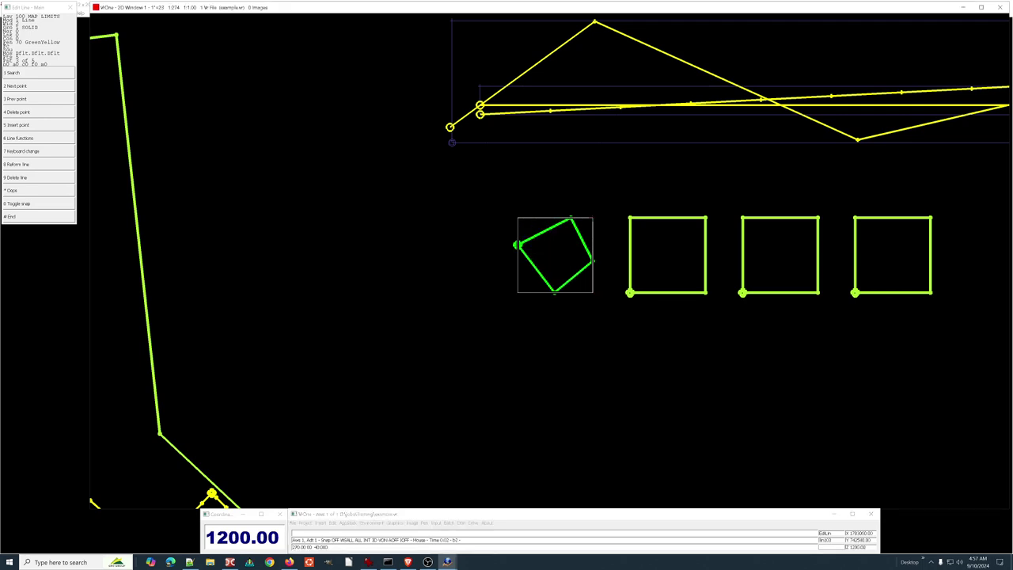
Identify the quadrilateral inside the leftmost square and set its whole-line elevation to 1000
key(Escape)
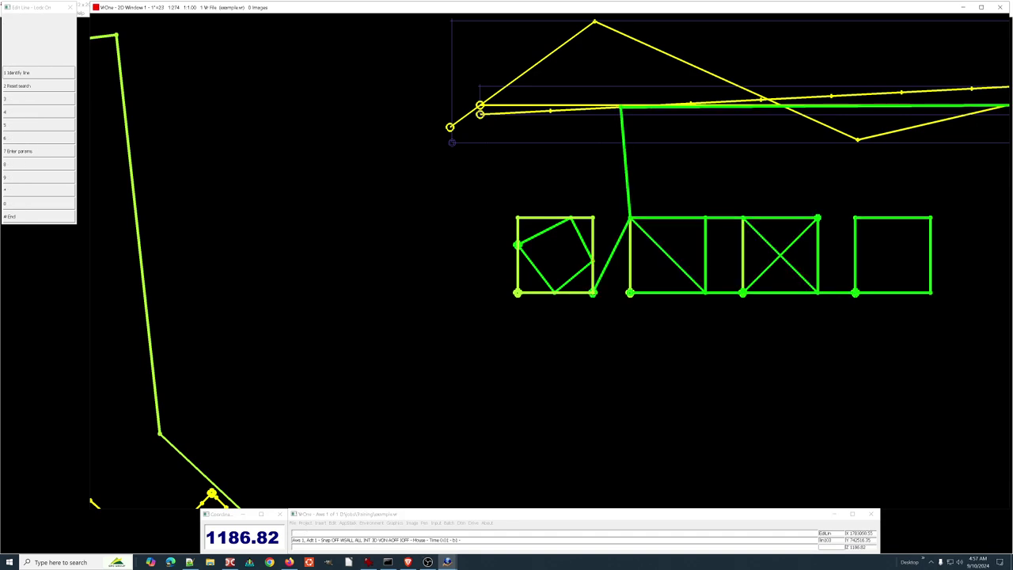
key(1)
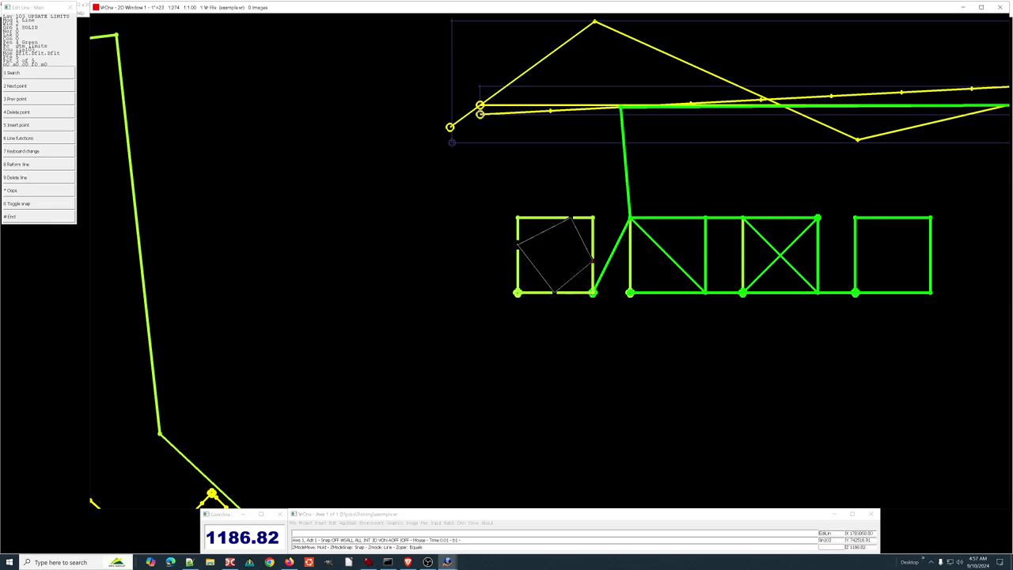
key(7)
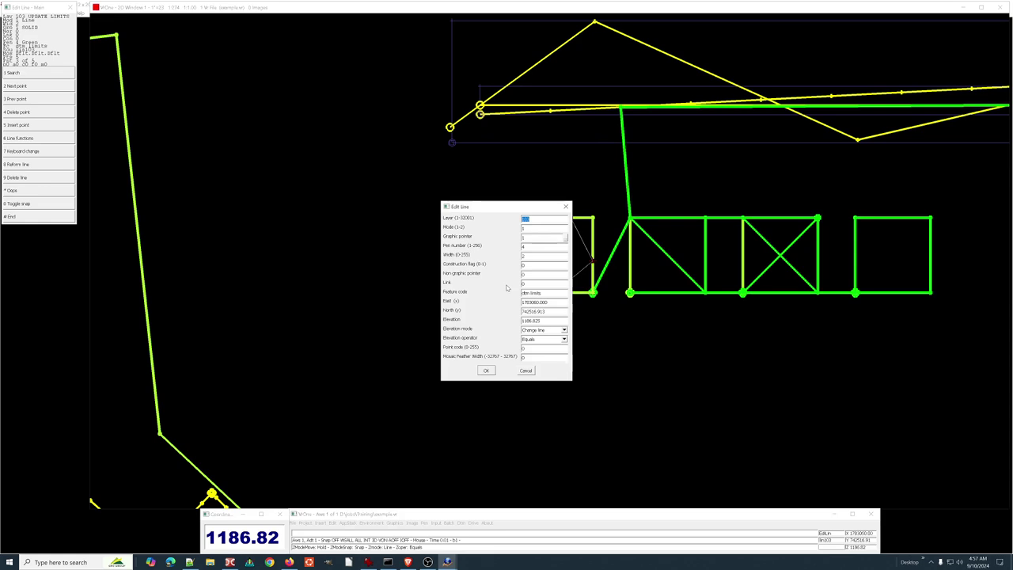
click(543, 319)
text(1000)
key(Return)
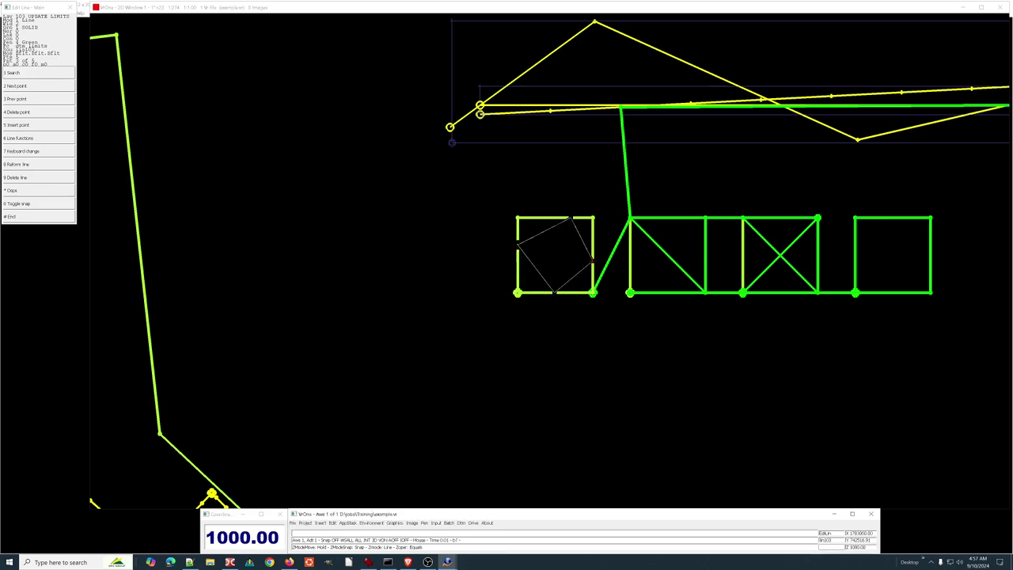
Check the elevations of the leftmost square and its inner quadrilateral by identifying each in turn
key(1)
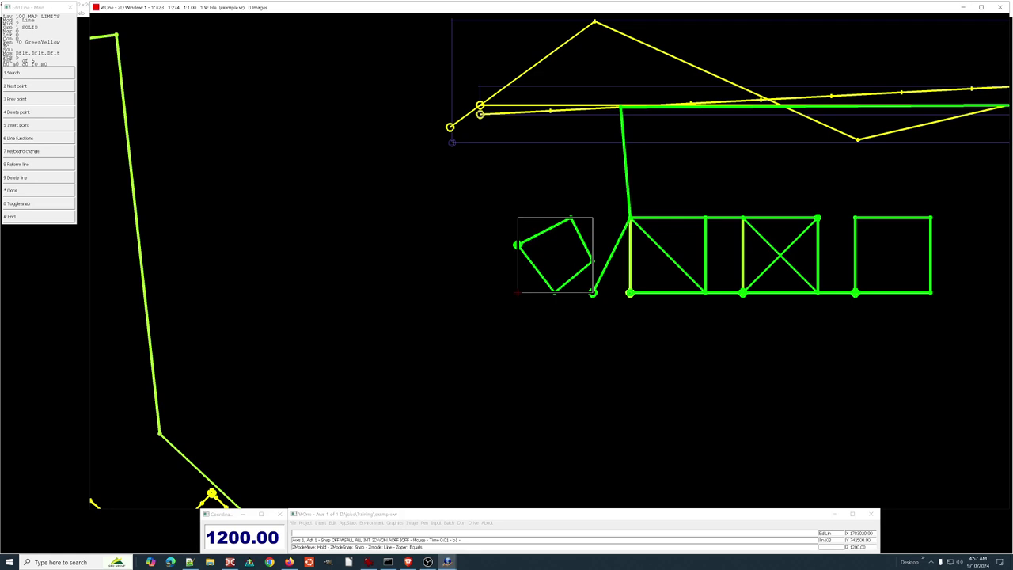
key(1)
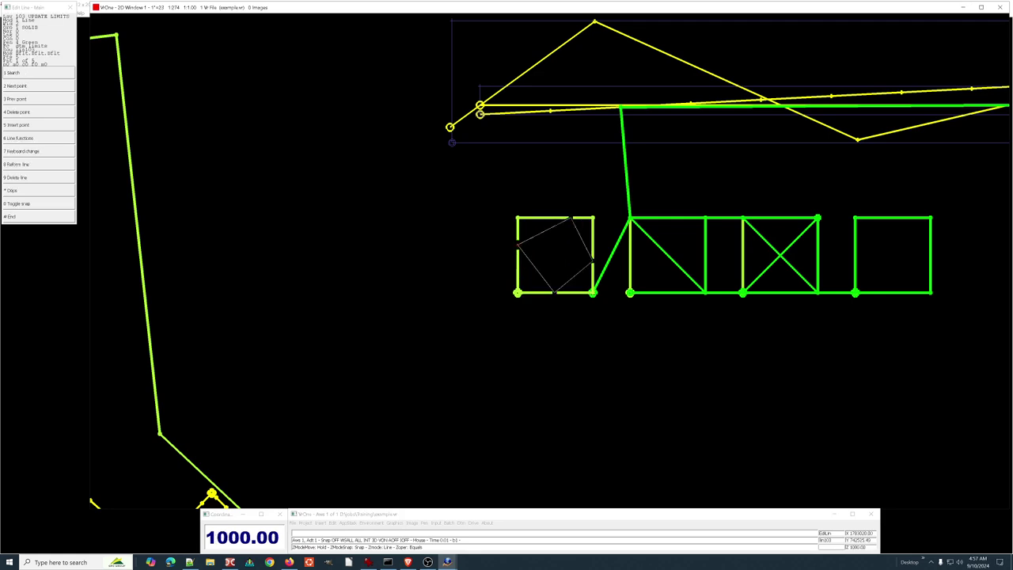
key(1)
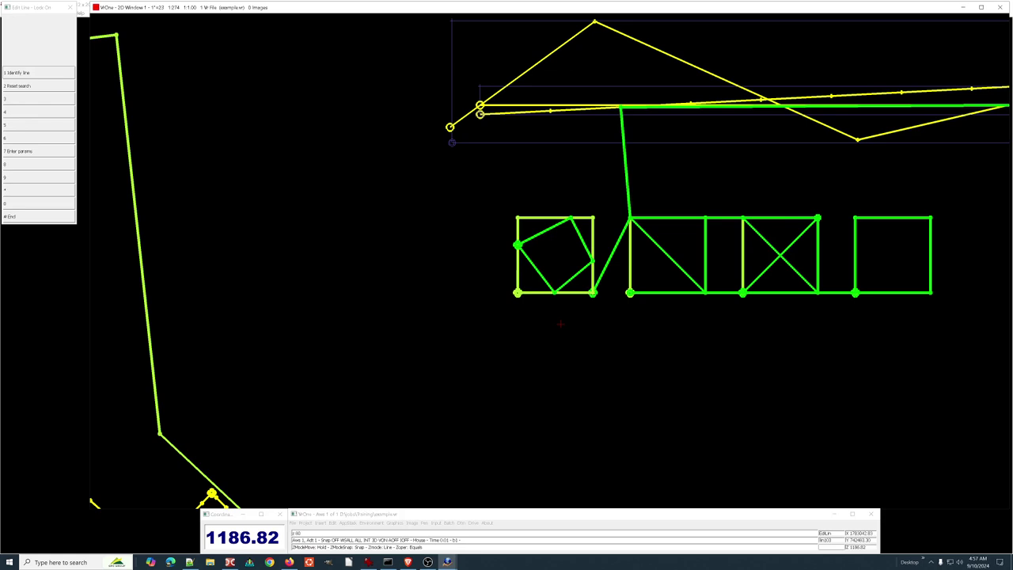
Set the current Z elevation to 800 and enable Node target line when attaching in the line insertion parameters
key(Return)
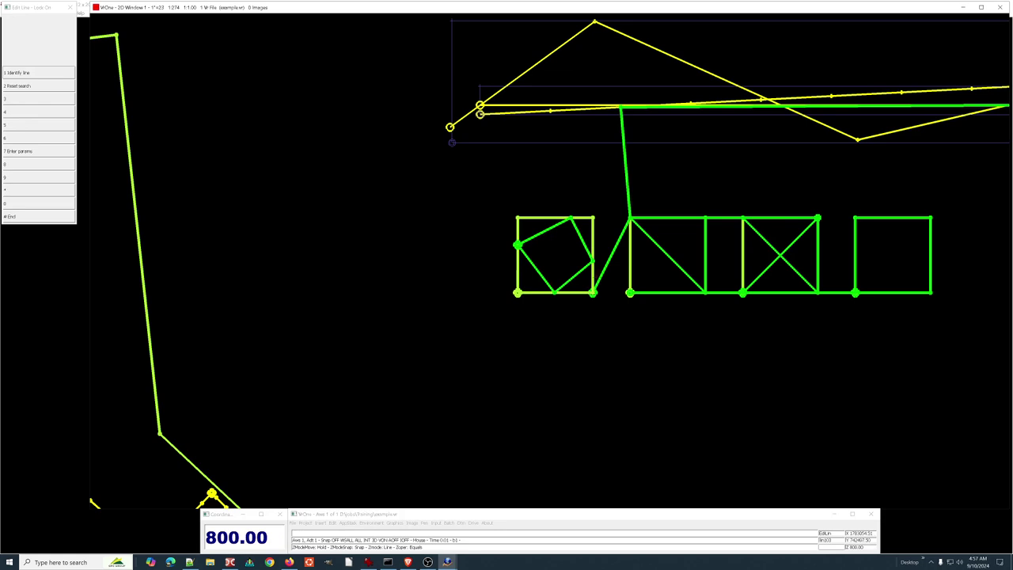
key(Escape)
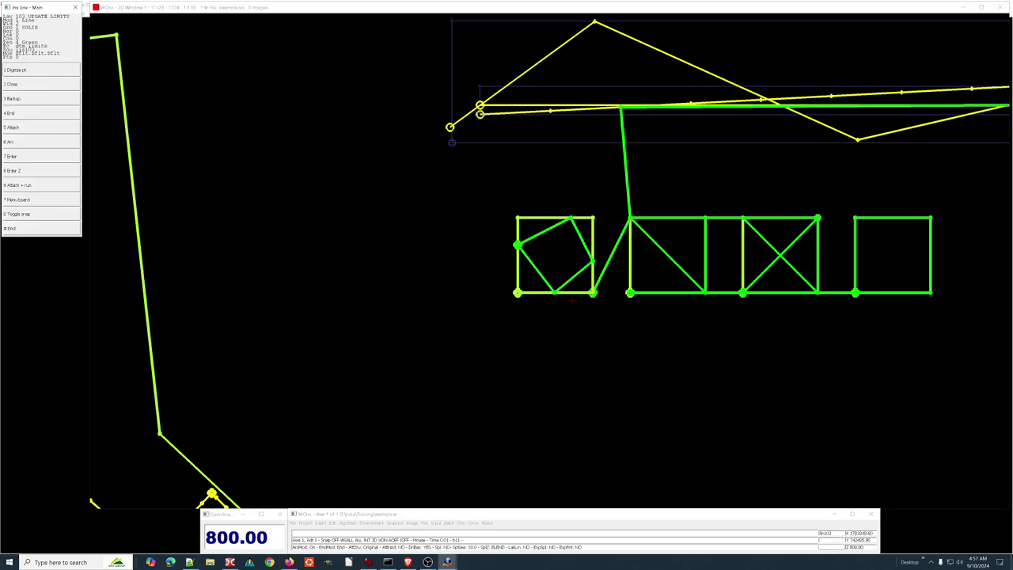
key(7)
key(7)
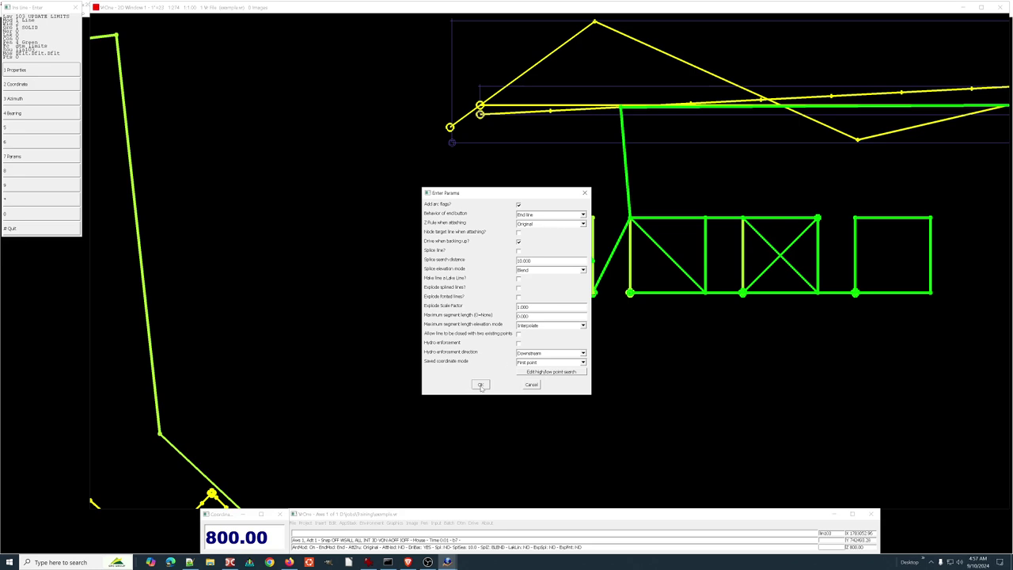
click(518, 233)
click(480, 383)
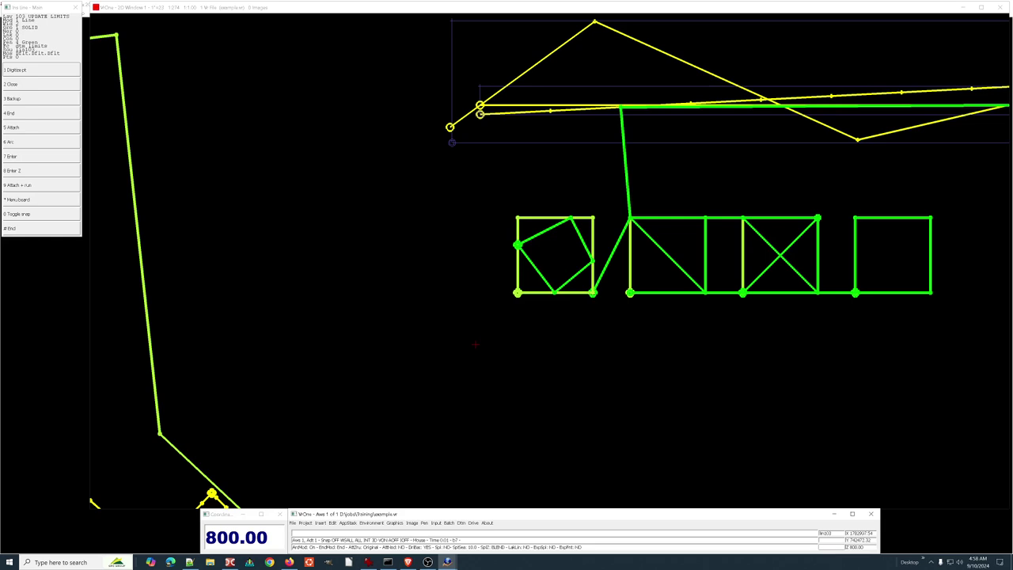
Attach a new line's first point to the inner quadrilateral's lower-left side and its second to the leftmost square's left side
key(5)
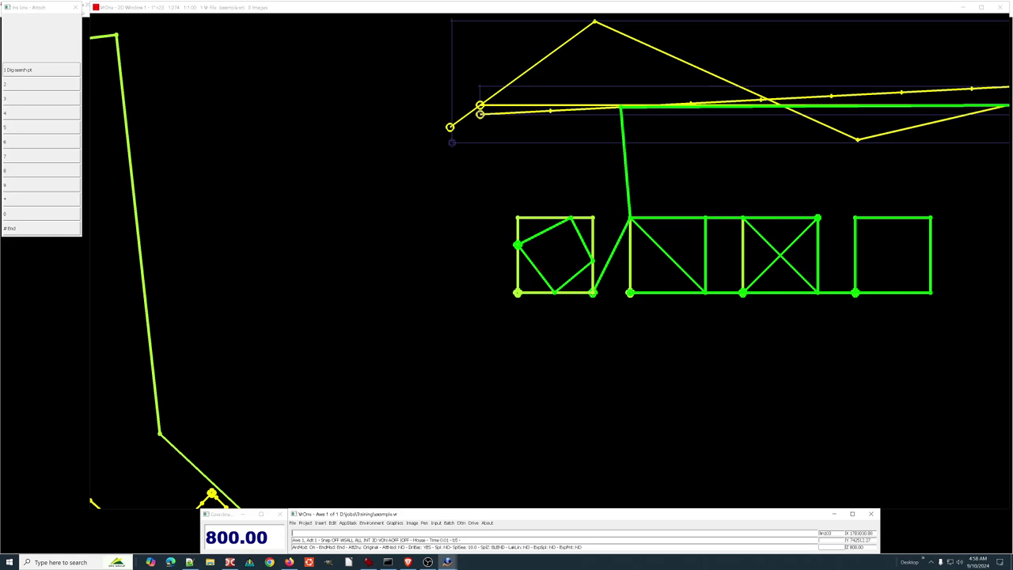
key(1)
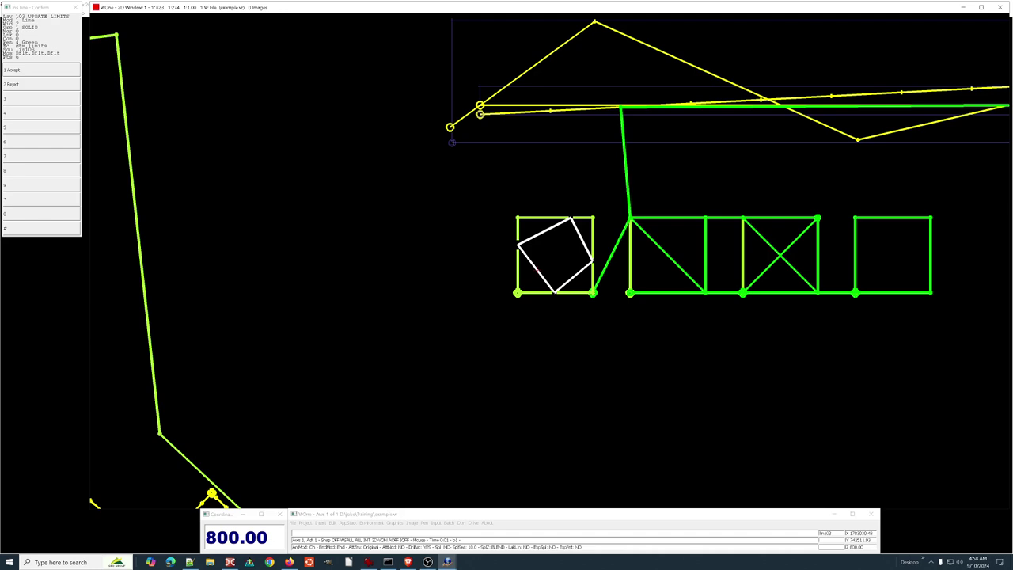
key(1)
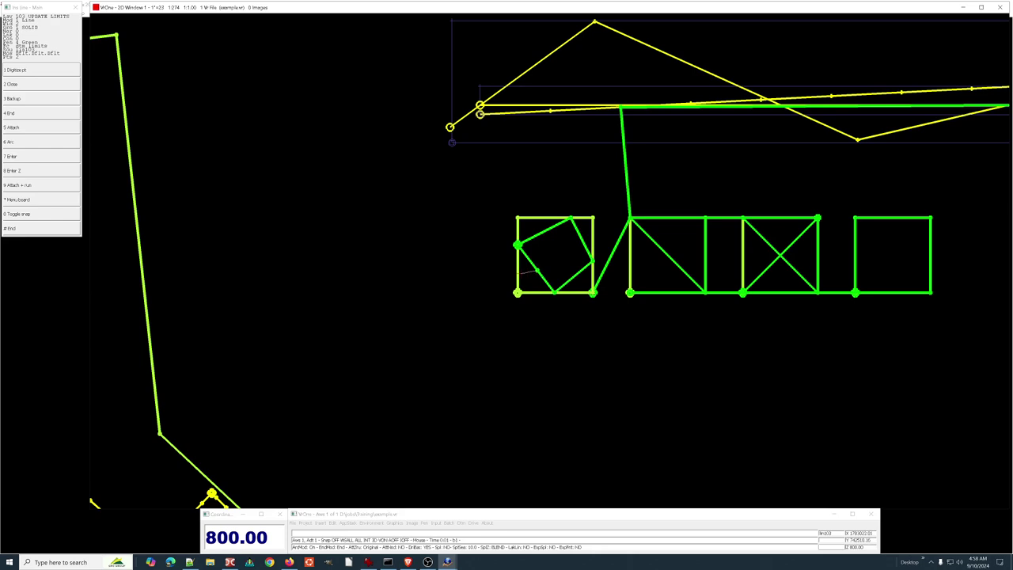
key(5)
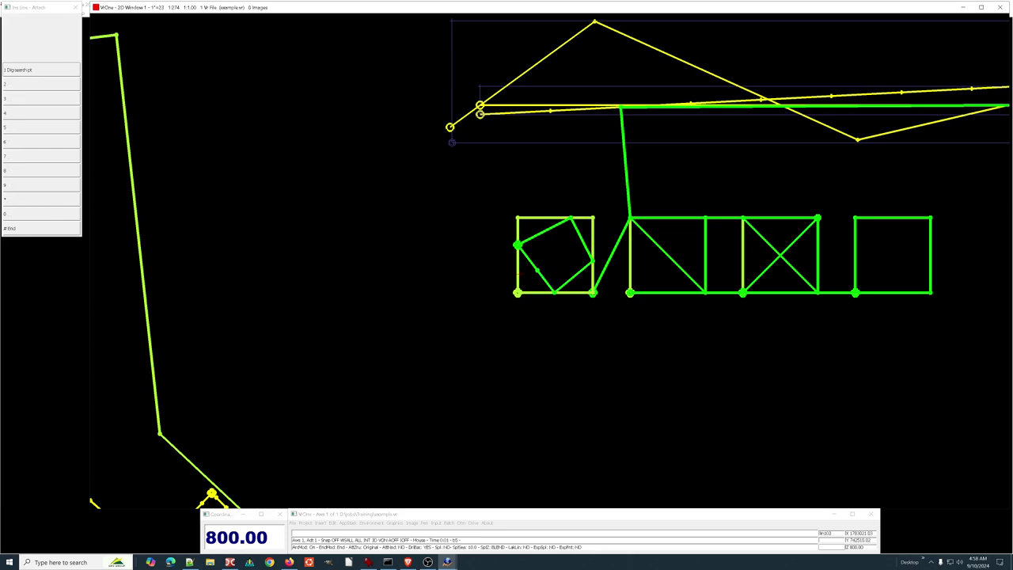
click(518, 269)
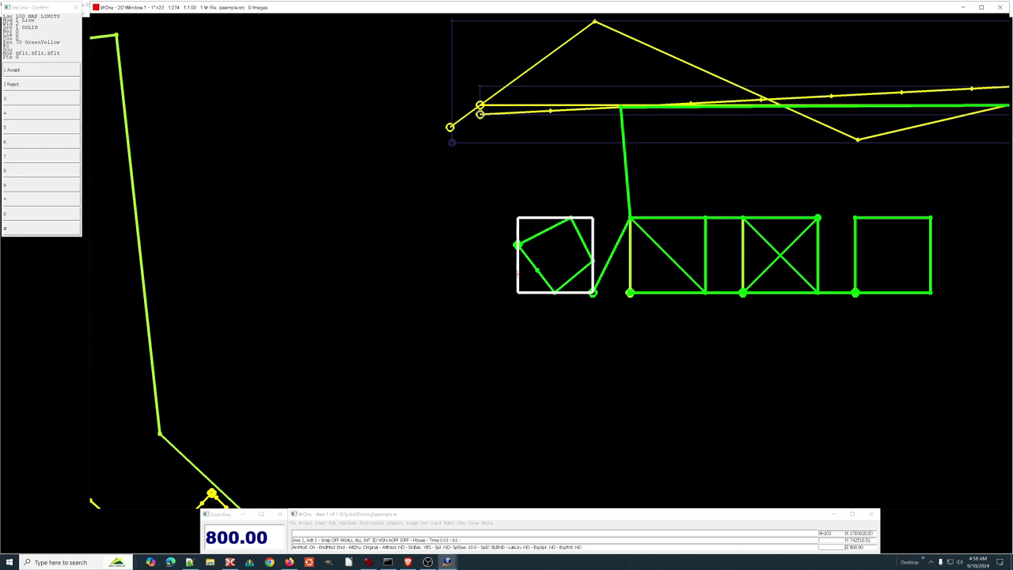
key(1)
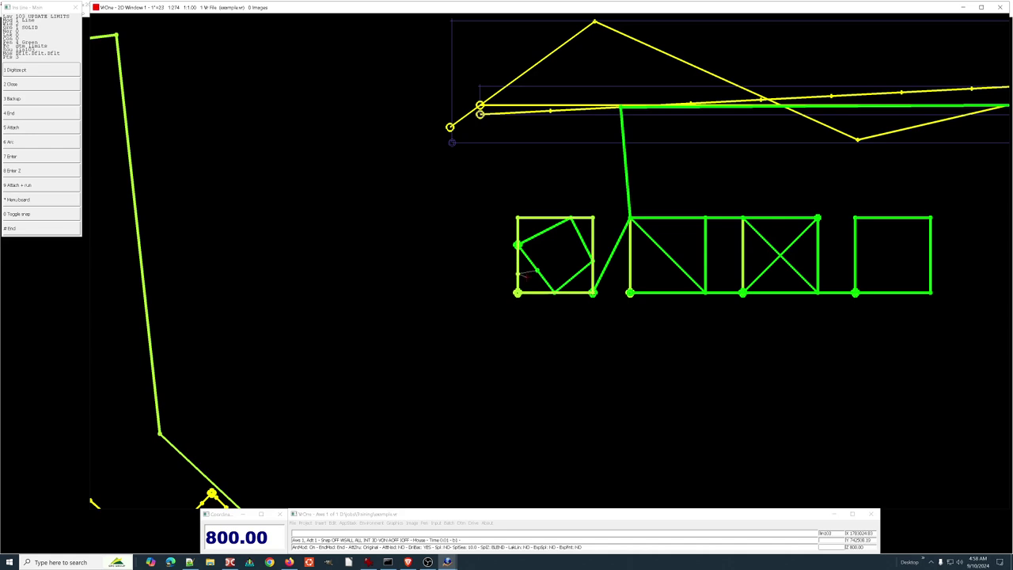
End the short attached line, check its elevation at the inner quadrilateral with Edit Line, and return to line insertion
click(537, 270)
key(numbersign)
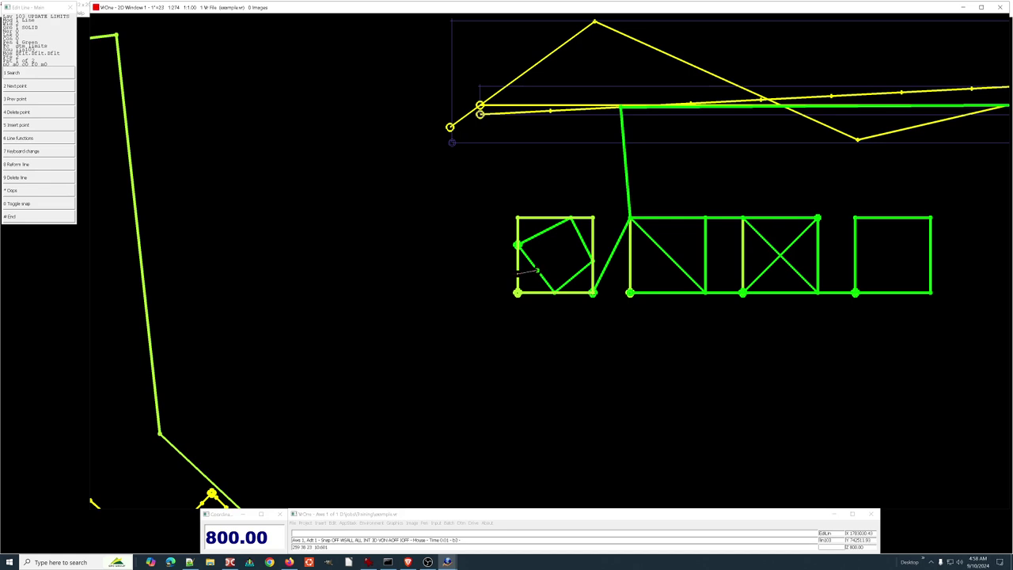
click(537, 270)
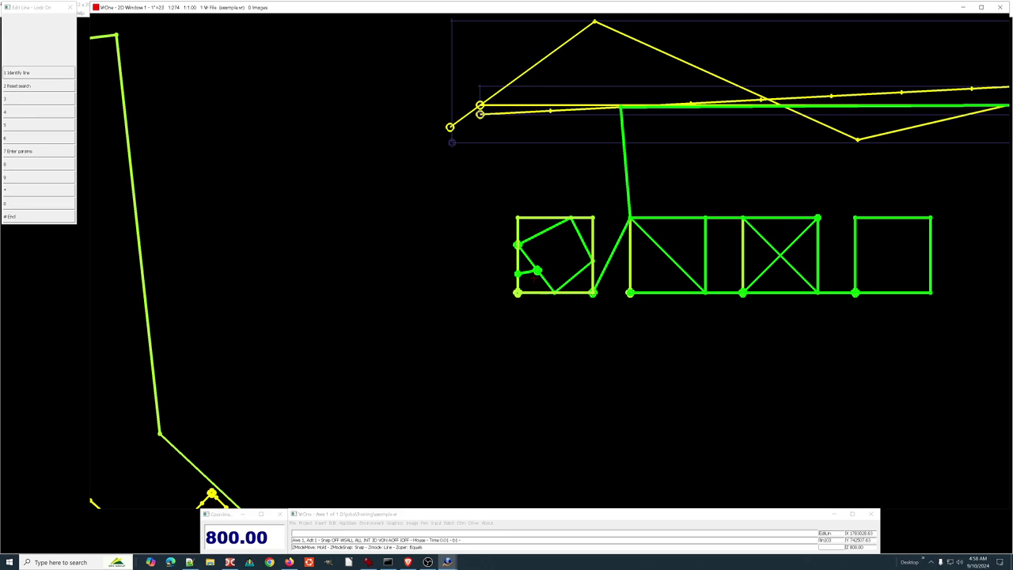
key(Escape)
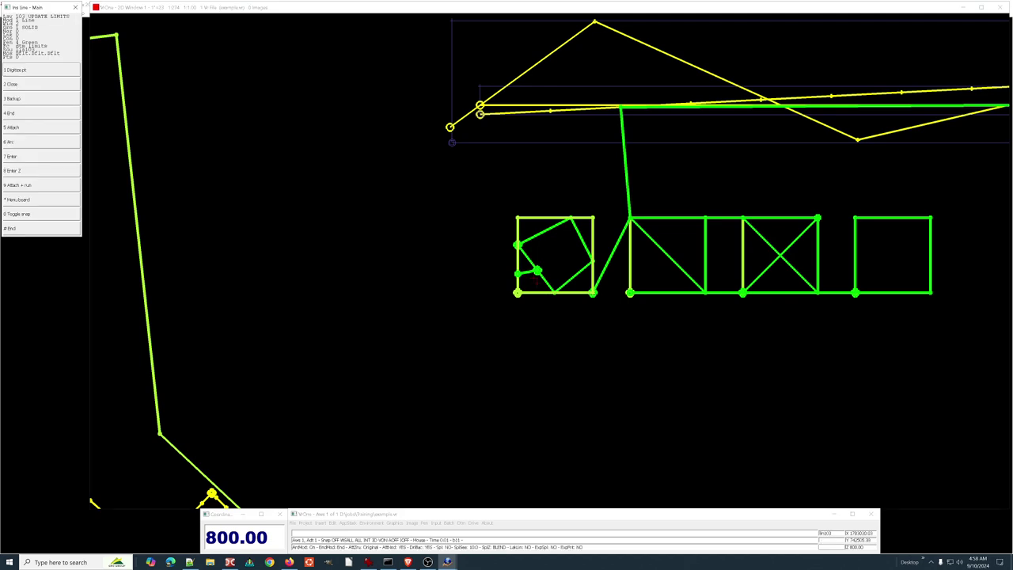
Review the Z rule when attaching choices in the line insertion parameters and accept the dialog with Original
key(7)
key(7)
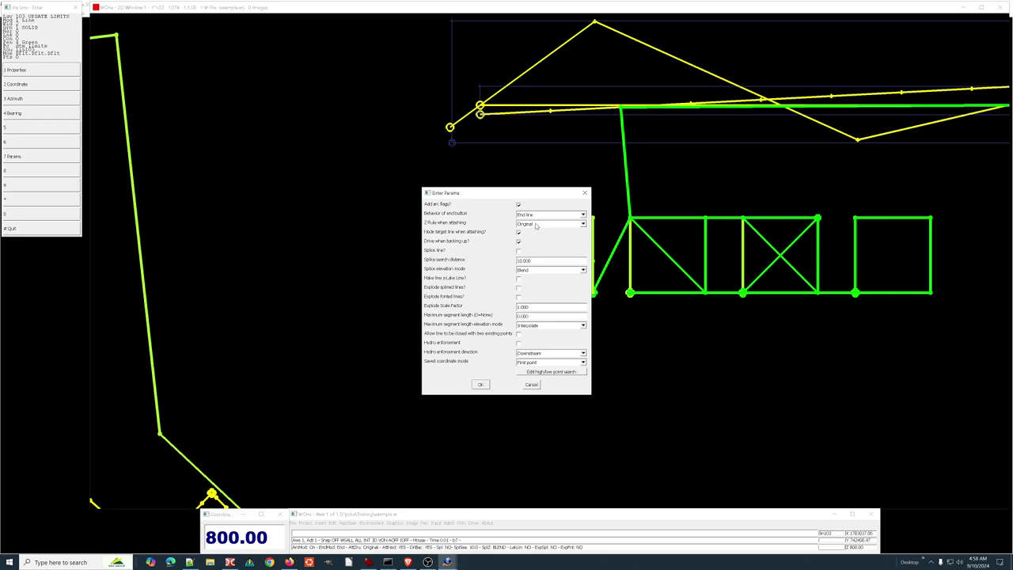
scroll(537, 224, down, 1)
scroll(536, 226, down, 1)
click(481, 385)
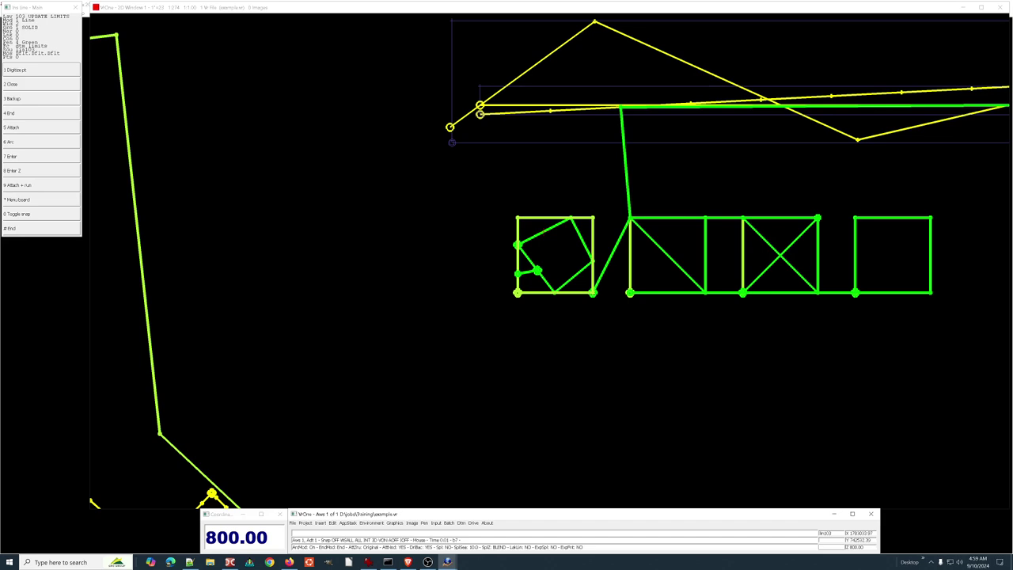
Start a new line by attaching its first point to the leftmost square's top side
key(5)
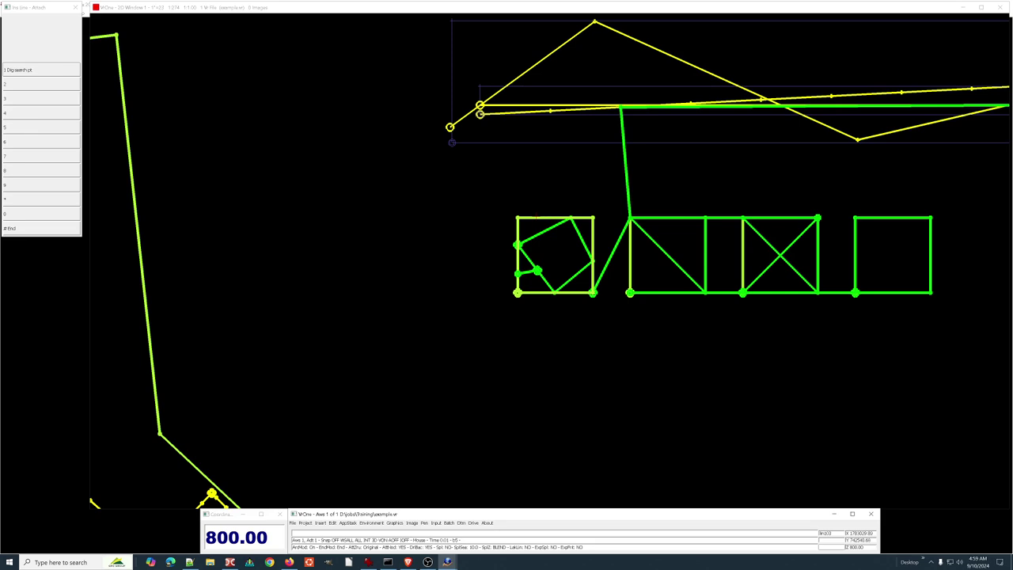
key(1)
key(1)
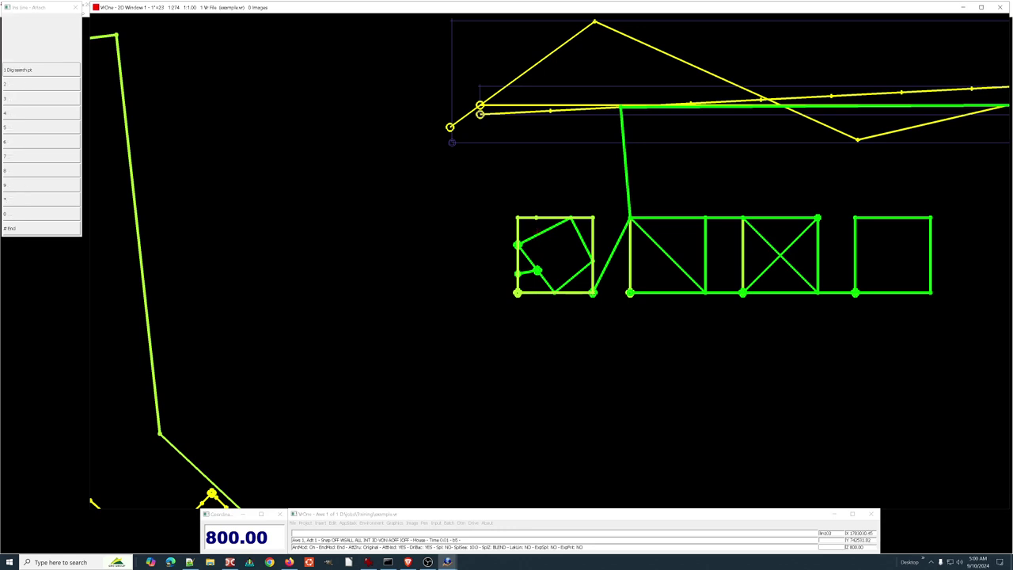
Attach the line's second point to the inner quadrilateral's upper-left side and end the line
key(1)
key(1)
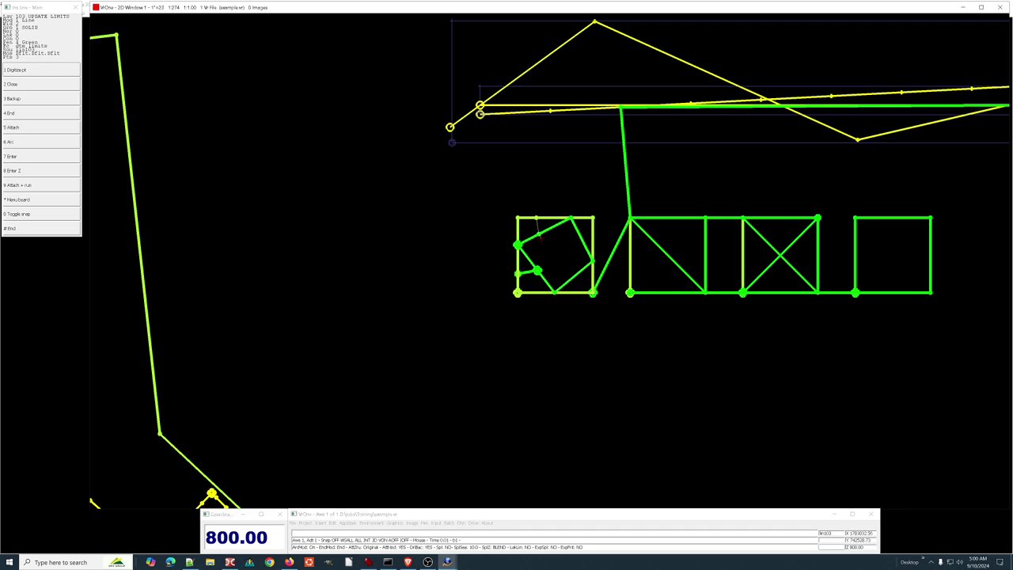
key(4)
Check the elevations at the new attachment points on the inner quadrilateral and the leftmost square with Edit Line
key(F5)
key(1)
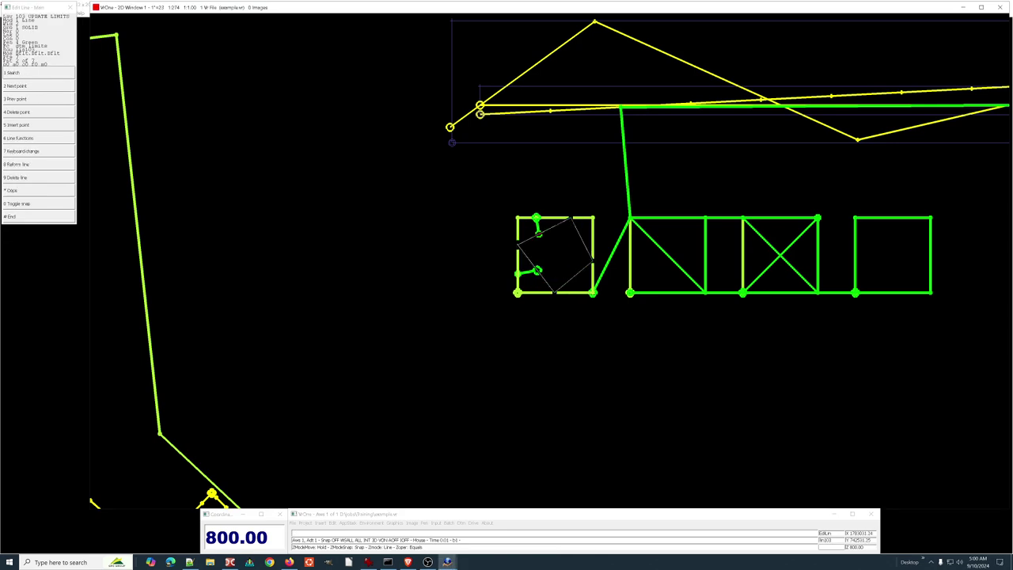
key(Escape)
key(1)
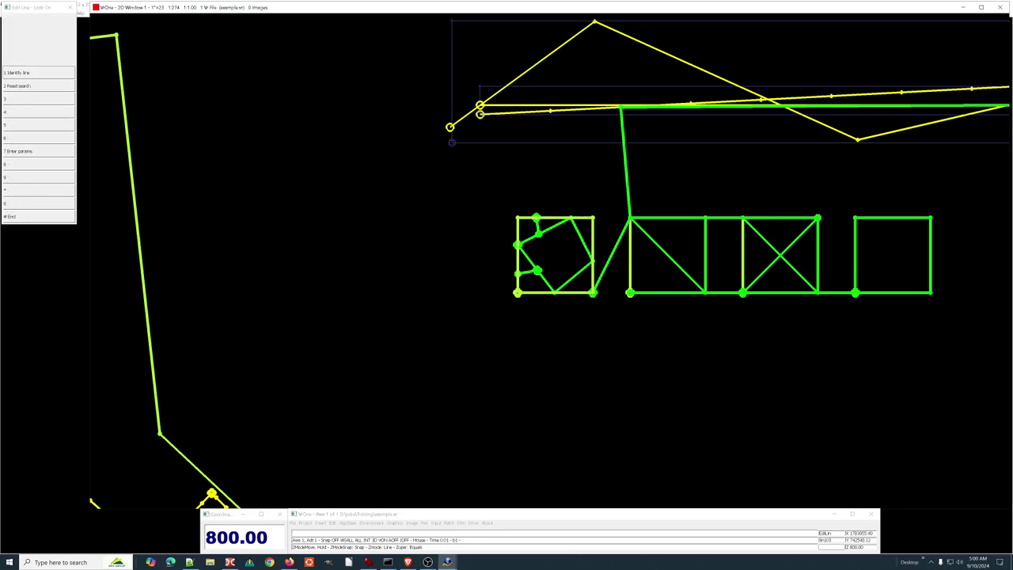
key(Return)
key(1)
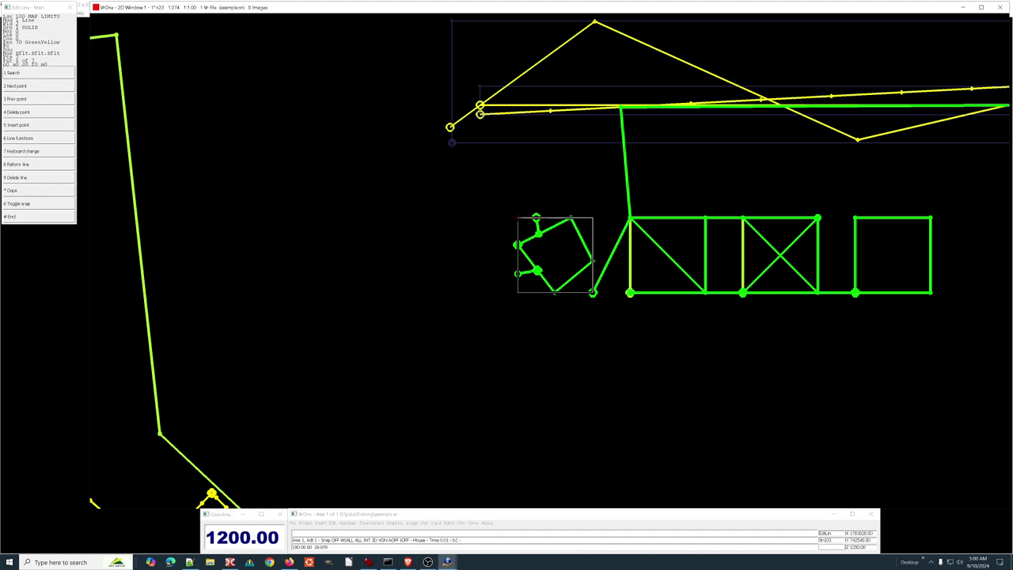
Return to line insertion and set the Z rule when attaching to From line 1
key(Escape)
key(i)
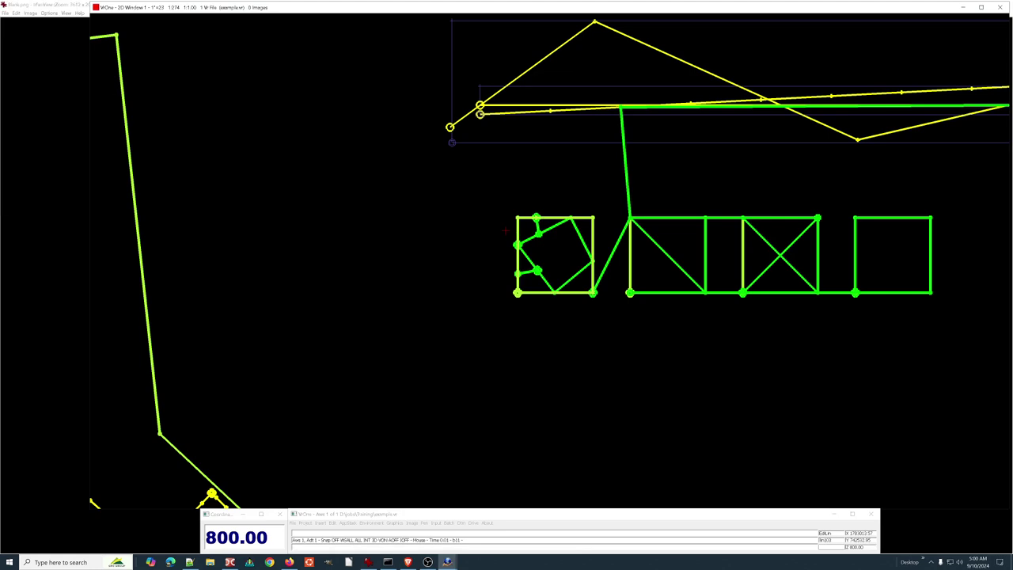
key(7)
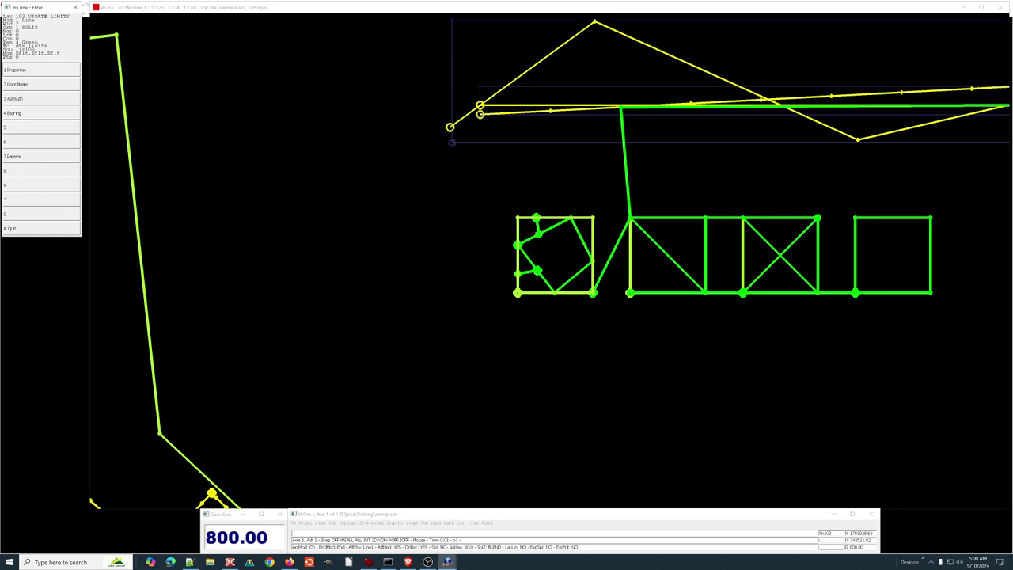
key(7)
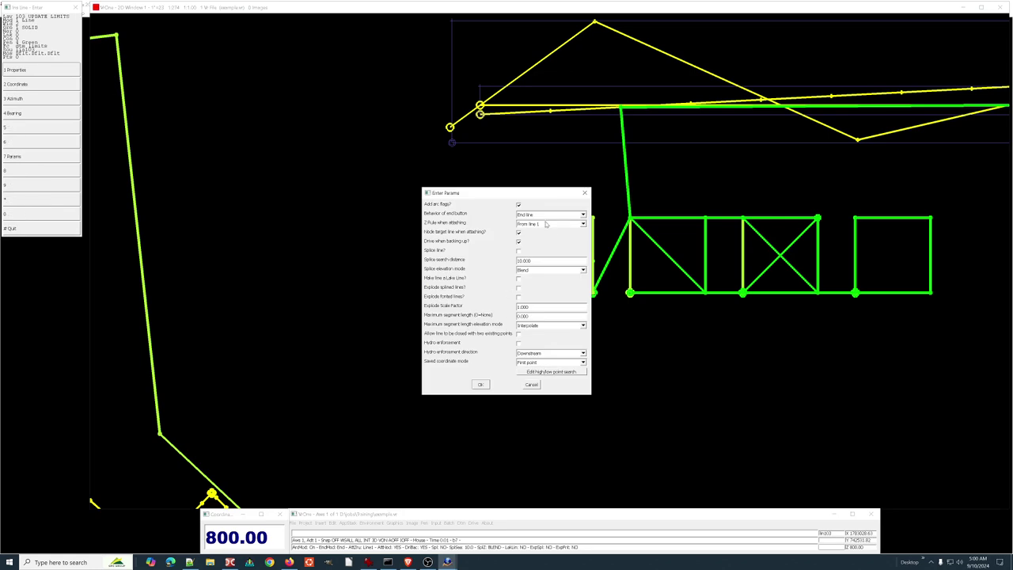
scroll(548, 226, down, 1)
click(480, 385)
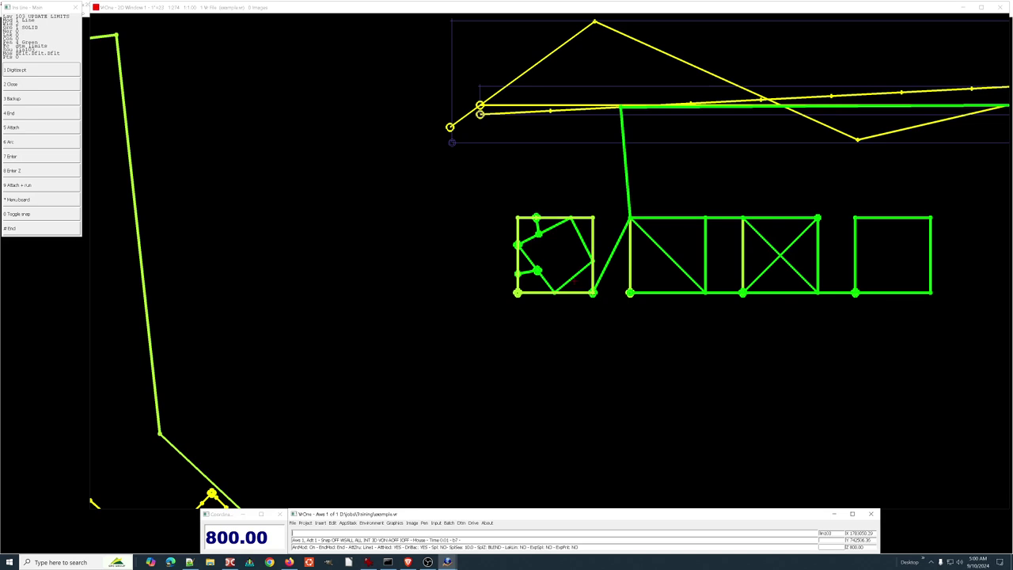
Insert a line attached to the inner quadrilateral's lower-right side and the leftmost square's bottom side, ending at a free point below the square
key(5)
key(1)
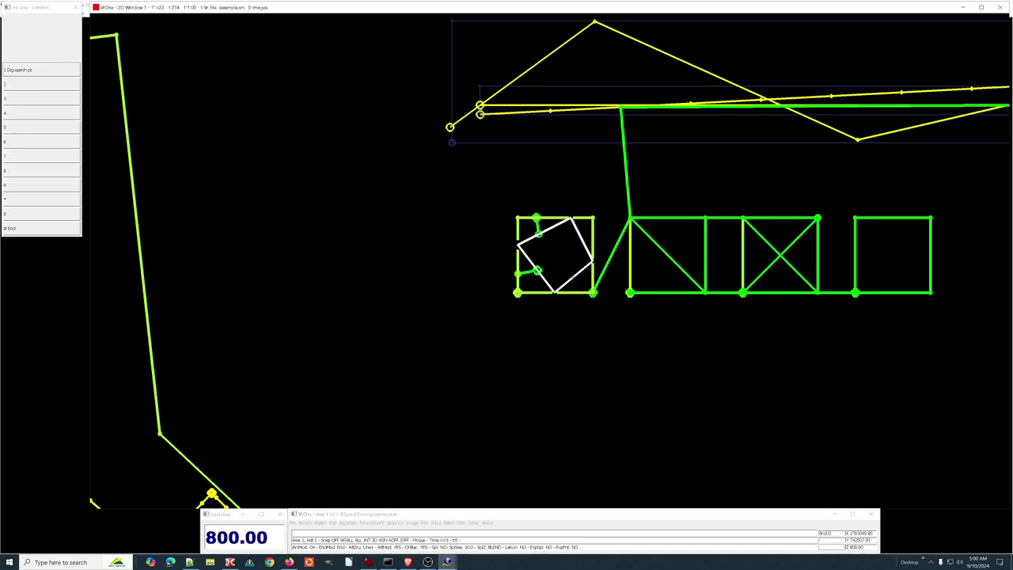
key(1)
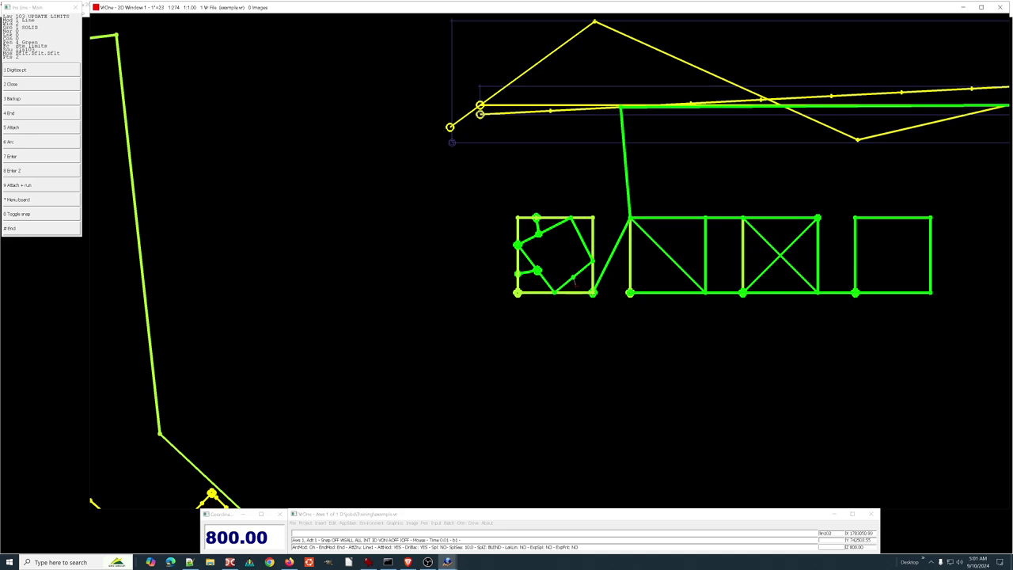
key(5)
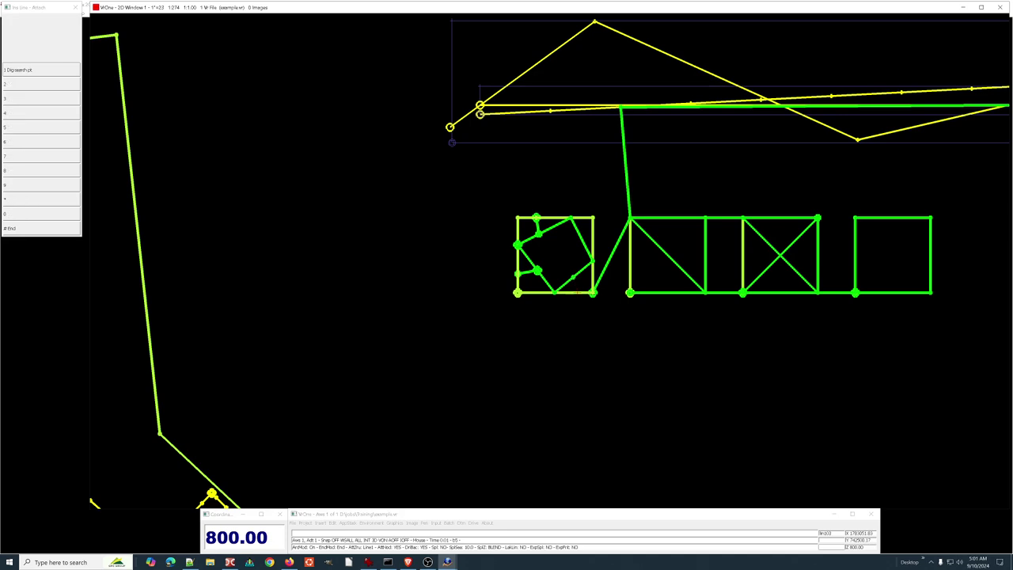
click(576, 292)
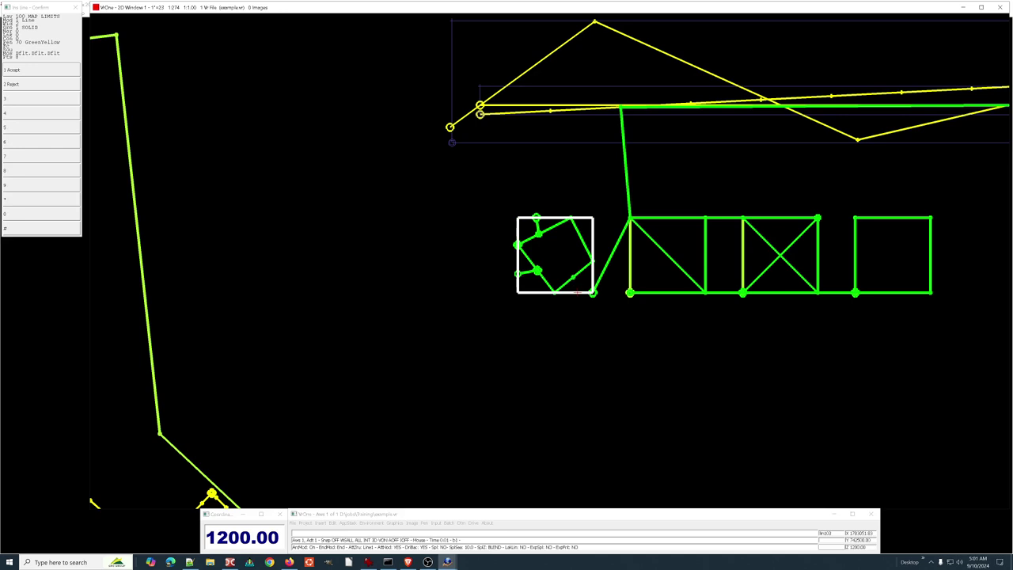
key(1)
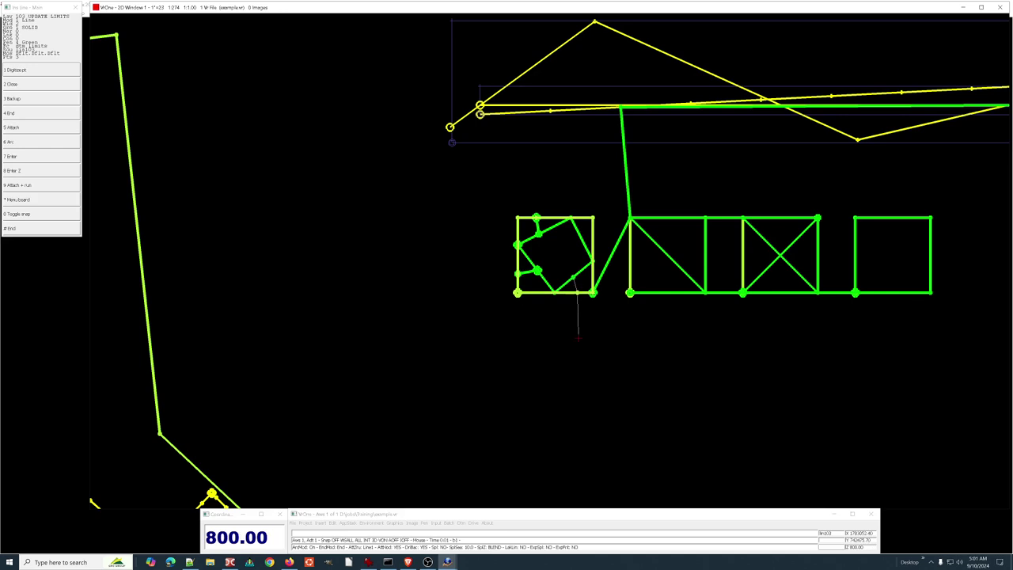
click(578, 337)
key(4)
Check the elevation at each point of the new three-point line with Edit Line, from the quadrilateral to the free end
key(numbersign)
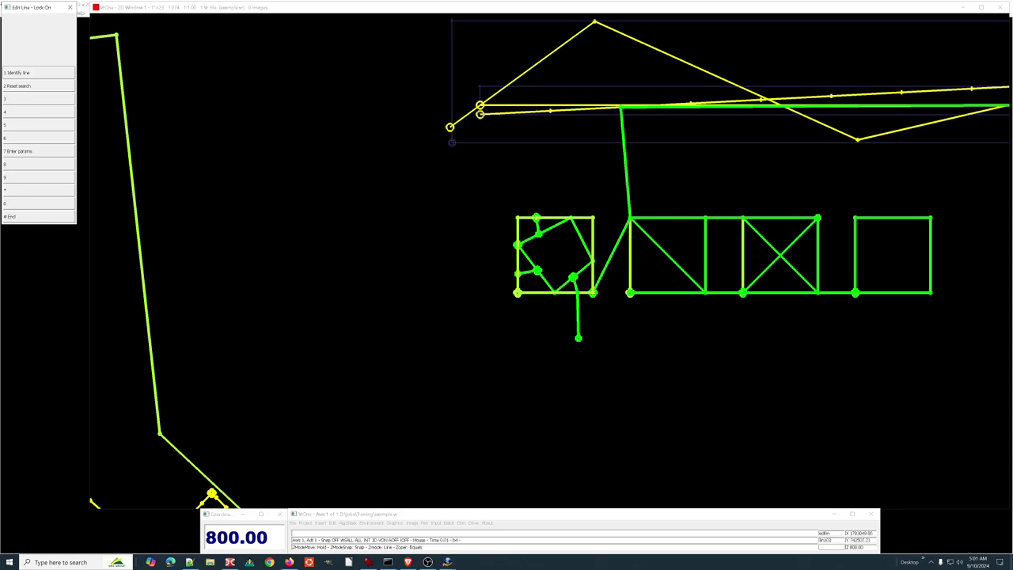
key(1)
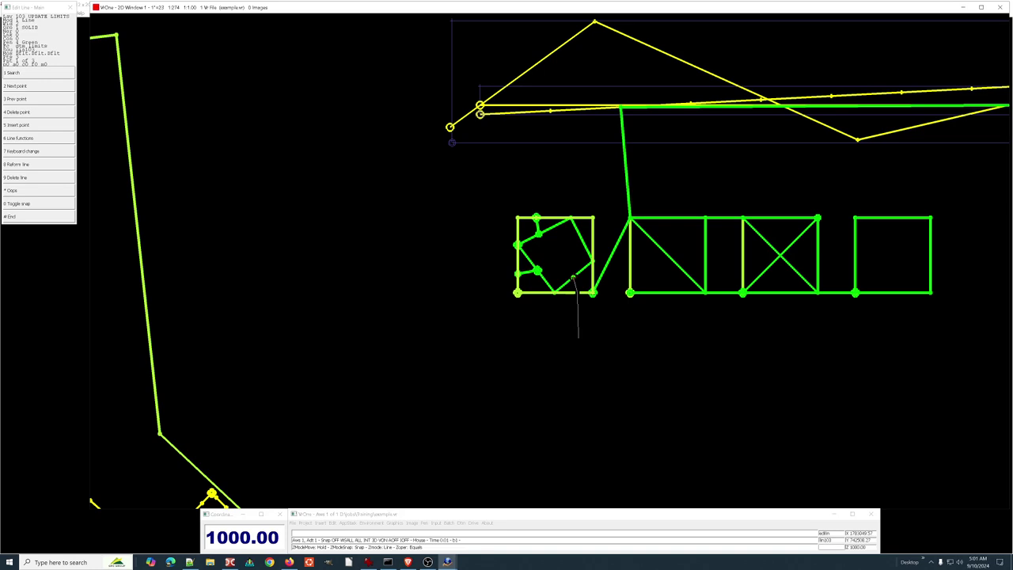
key(2)
key(2)
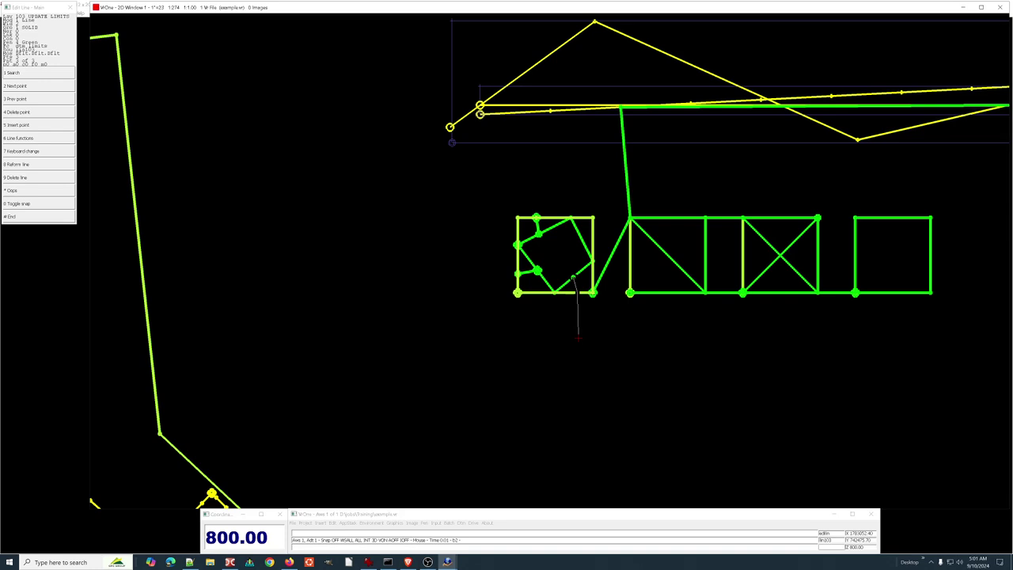
click(578, 337)
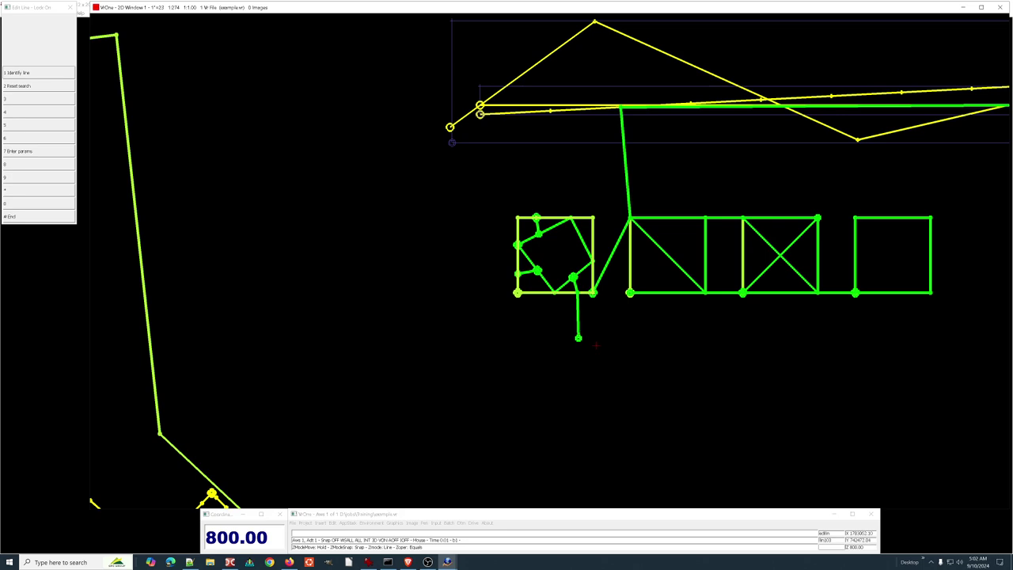
key(Escape)
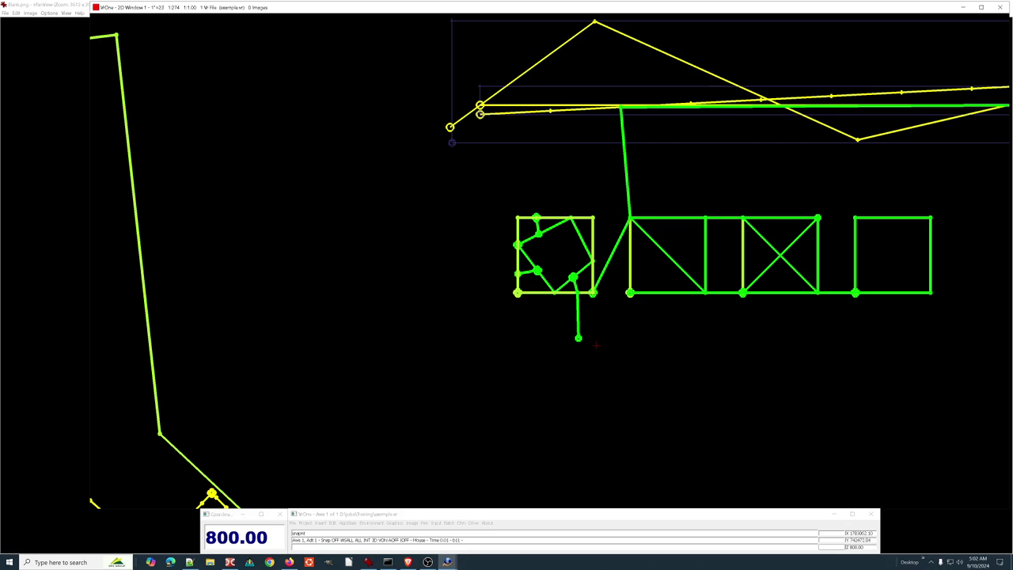
Run the snap mode commands snapnt and snint
key(Return)
key(Return)
text(snint)
key(Return)
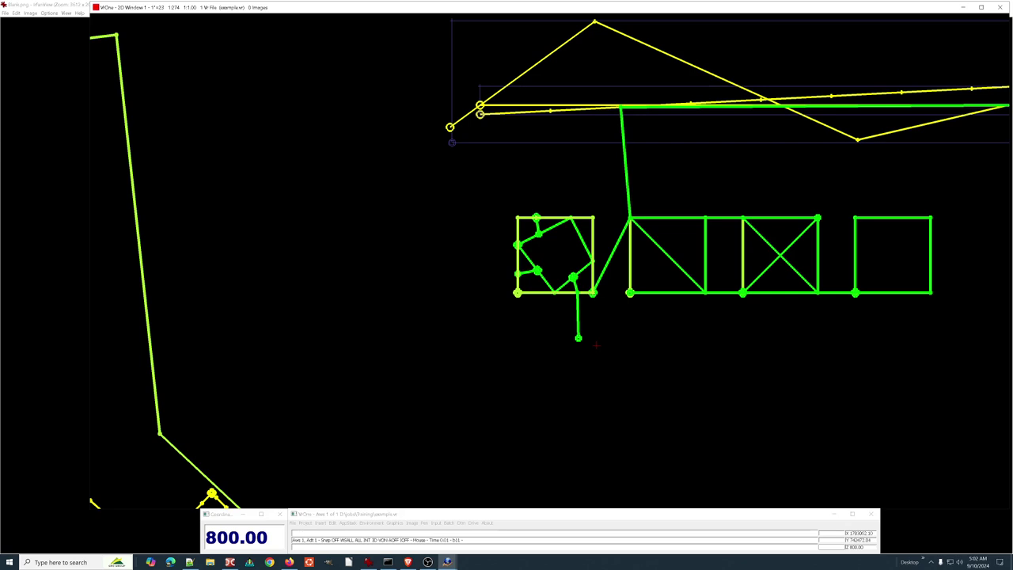